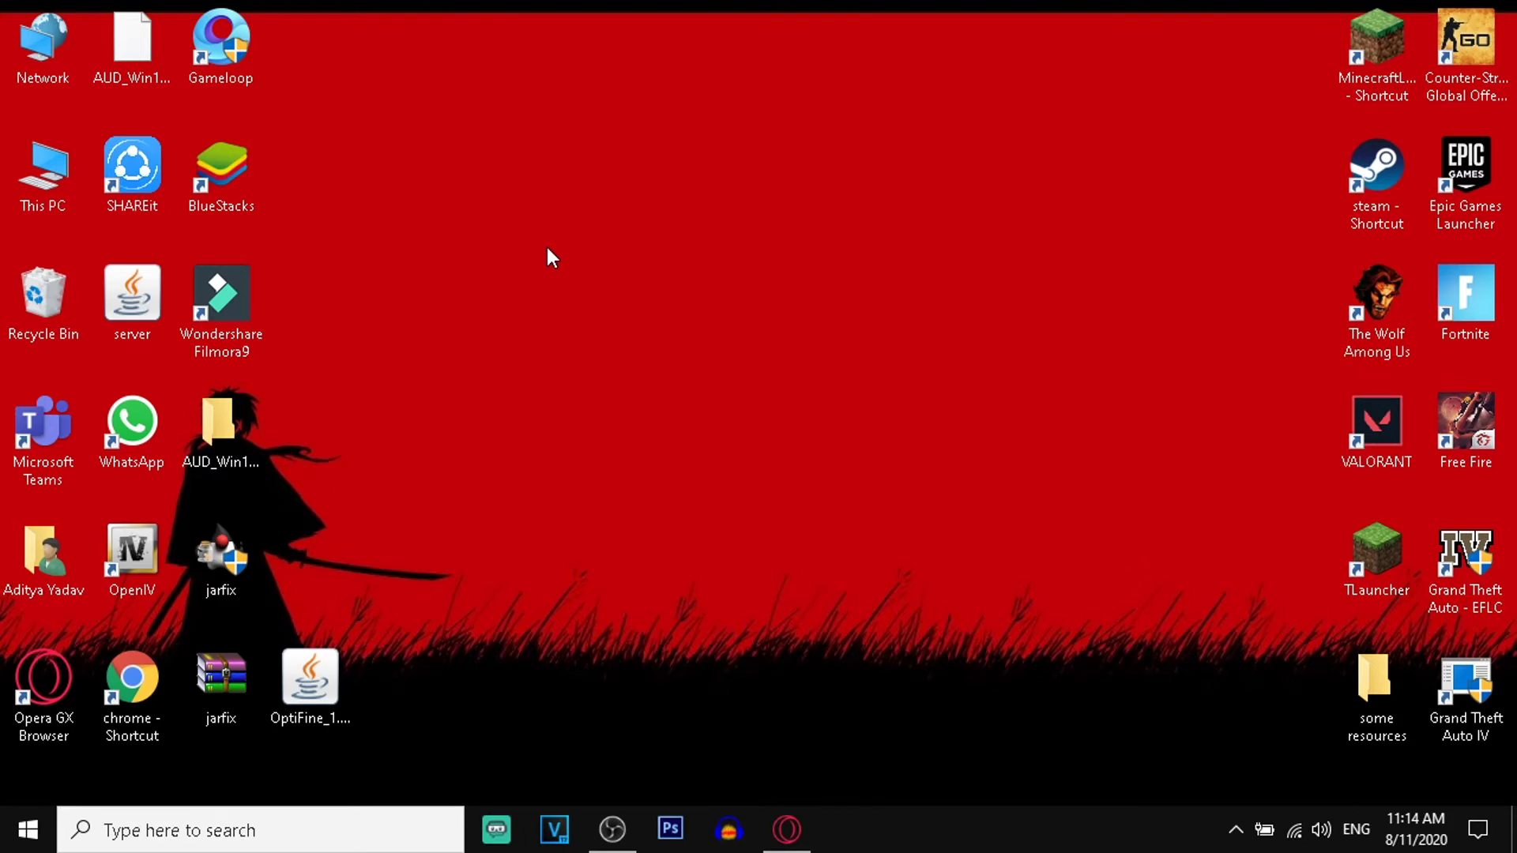
# Move the Minecraft launcher and TLauncher shortcuts to mid-desktop, with the OptiFine jar back in the bottom row
pyautogui.moveTo(324, 691); pyautogui.dragTo(752, 403)
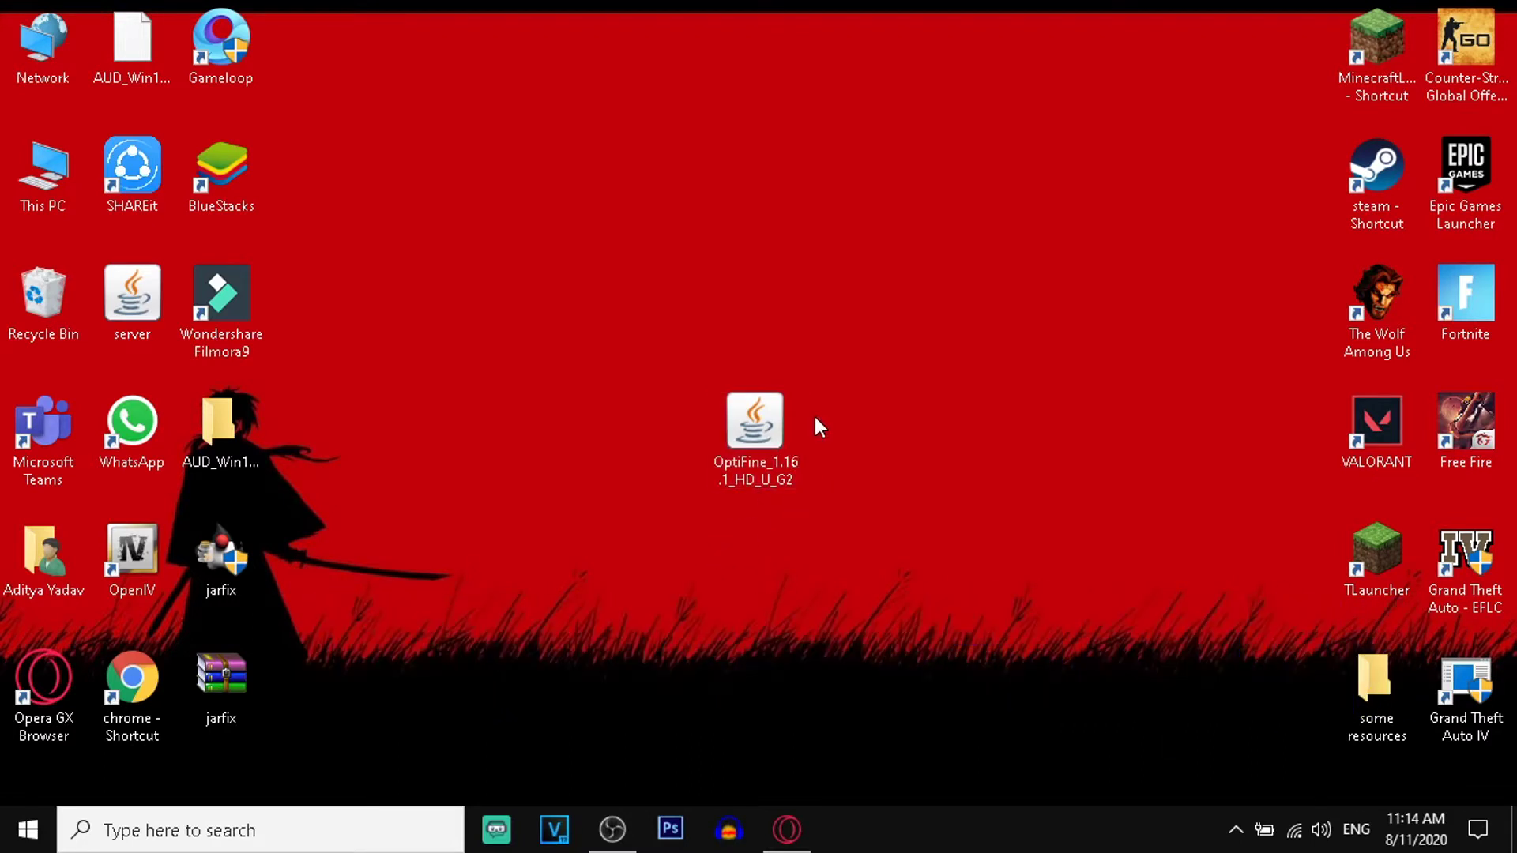
pyautogui.moveTo(1373, 69); pyautogui.dragTo(1108, 325)
pyautogui.moveTo(1381, 598); pyautogui.dragTo(937, 342)
pyautogui.click(1017, 355)
pyautogui.moveTo(1193, 195); pyautogui.dragTo(1185, 429)
pyautogui.moveTo(747, 435); pyautogui.dragTo(308, 688)
pyautogui.click(1037, 280)
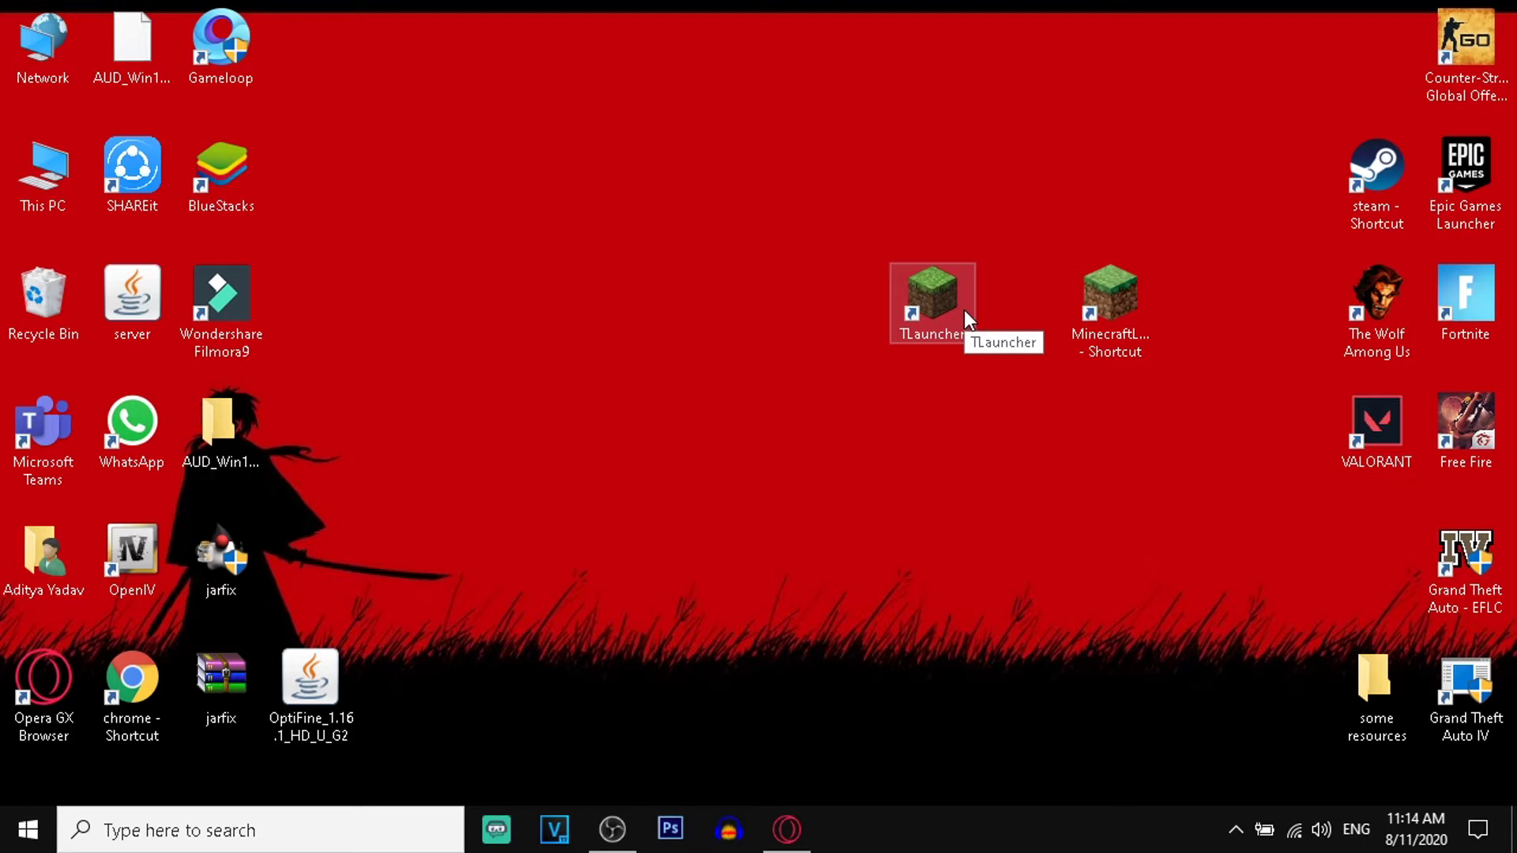
# Return the Minecraft launcher and TLauncher shortcuts to the right columns, TLauncher beside Grand Theft Auto - EFLC
pyautogui.moveTo(1200, 311); pyautogui.dragTo(1250, 354)
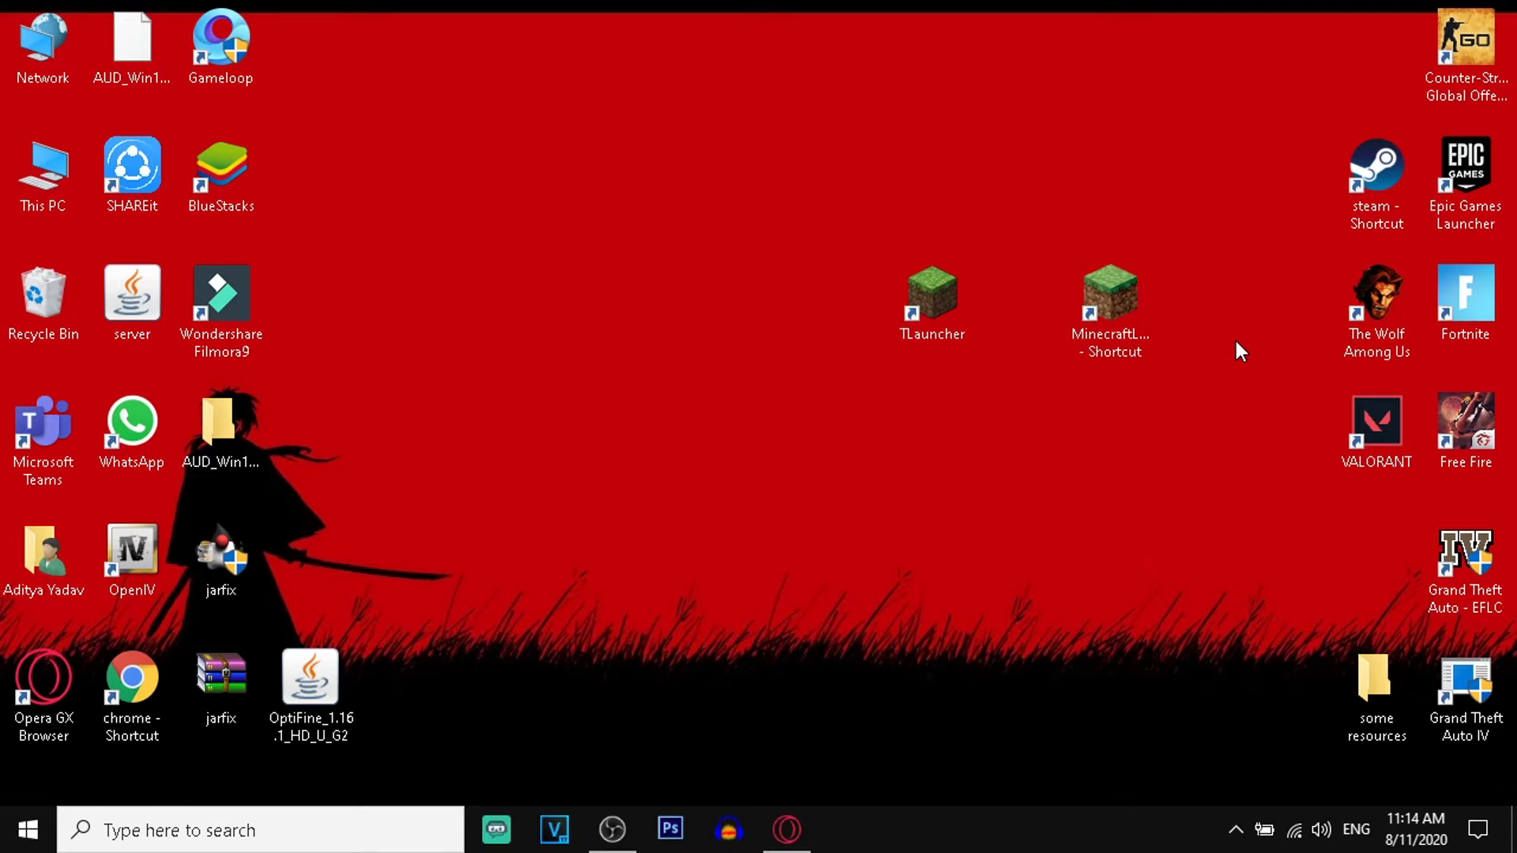
pyautogui.moveTo(1145, 329); pyautogui.dragTo(1358, 60)
pyautogui.click(960, 307)
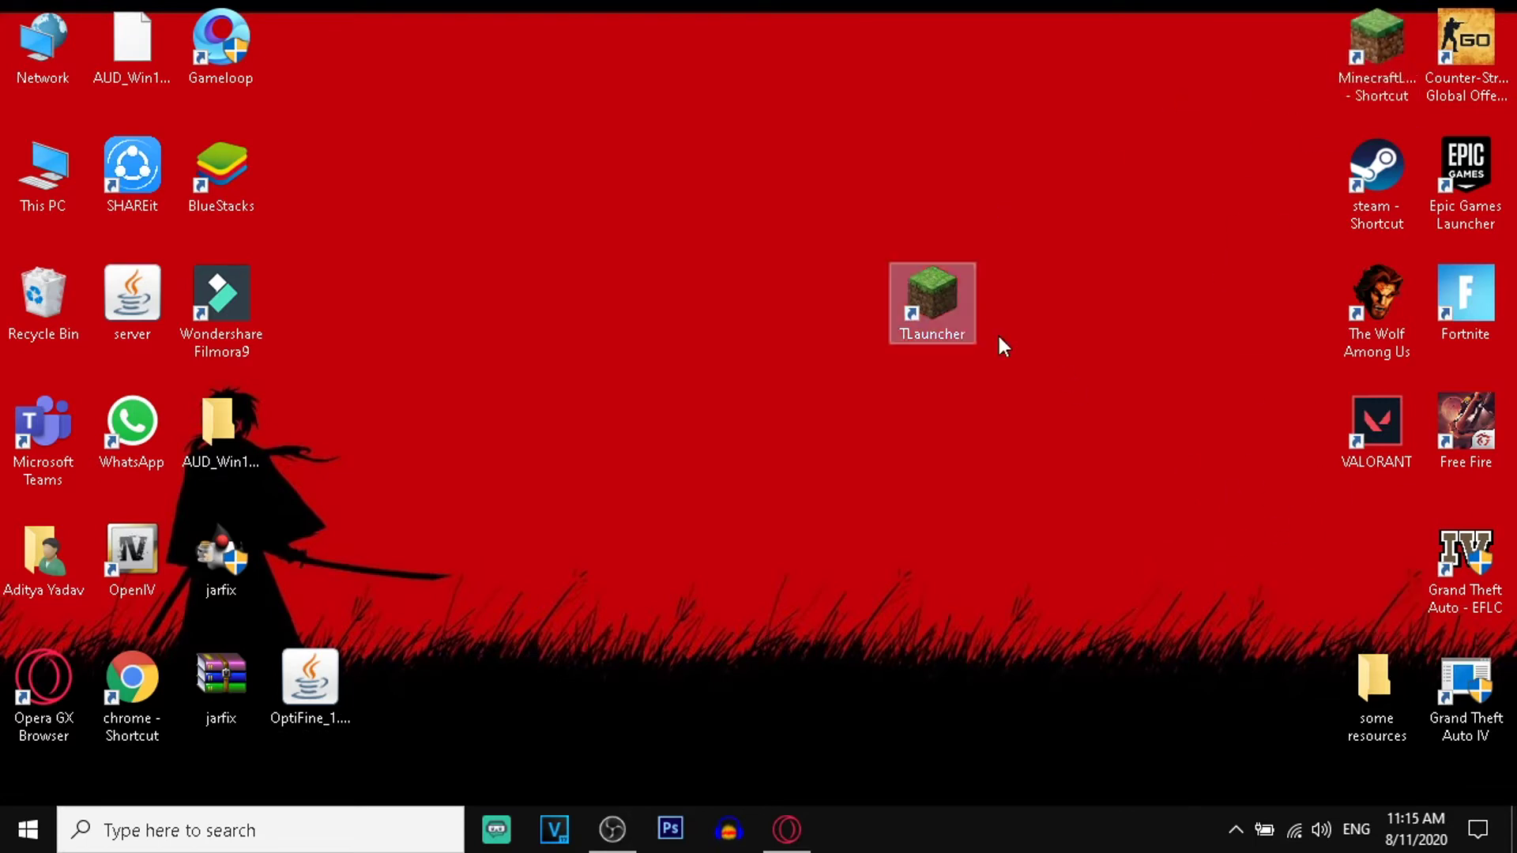
pyautogui.moveTo(945, 286); pyautogui.dragTo(1363, 549)
pyautogui.click(877, 310)
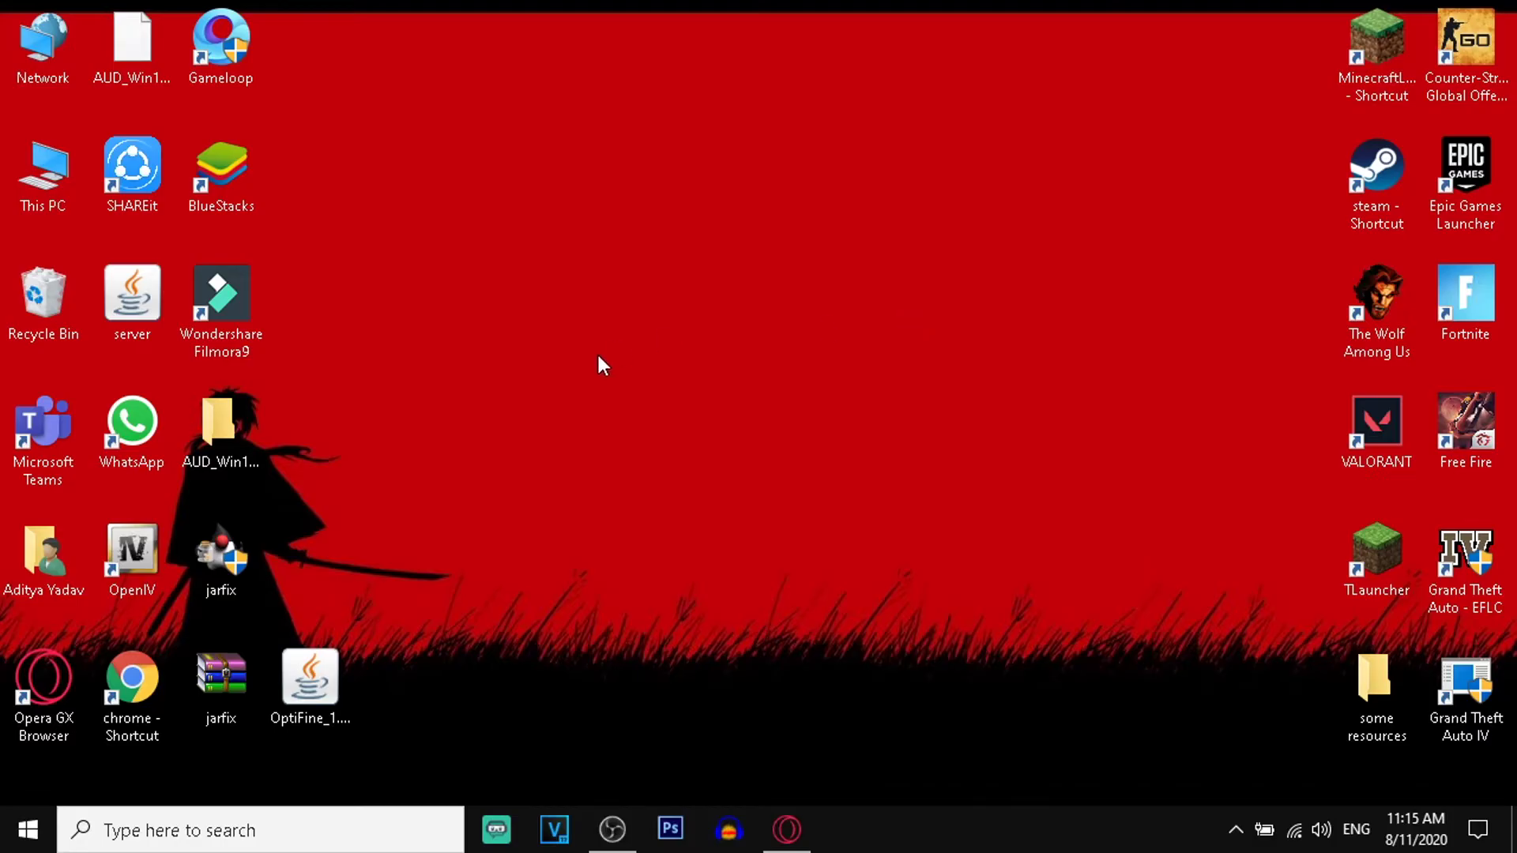
# Refresh the desktop and bring Opera GX back to the front
pyautogui.rightClick(693, 147)
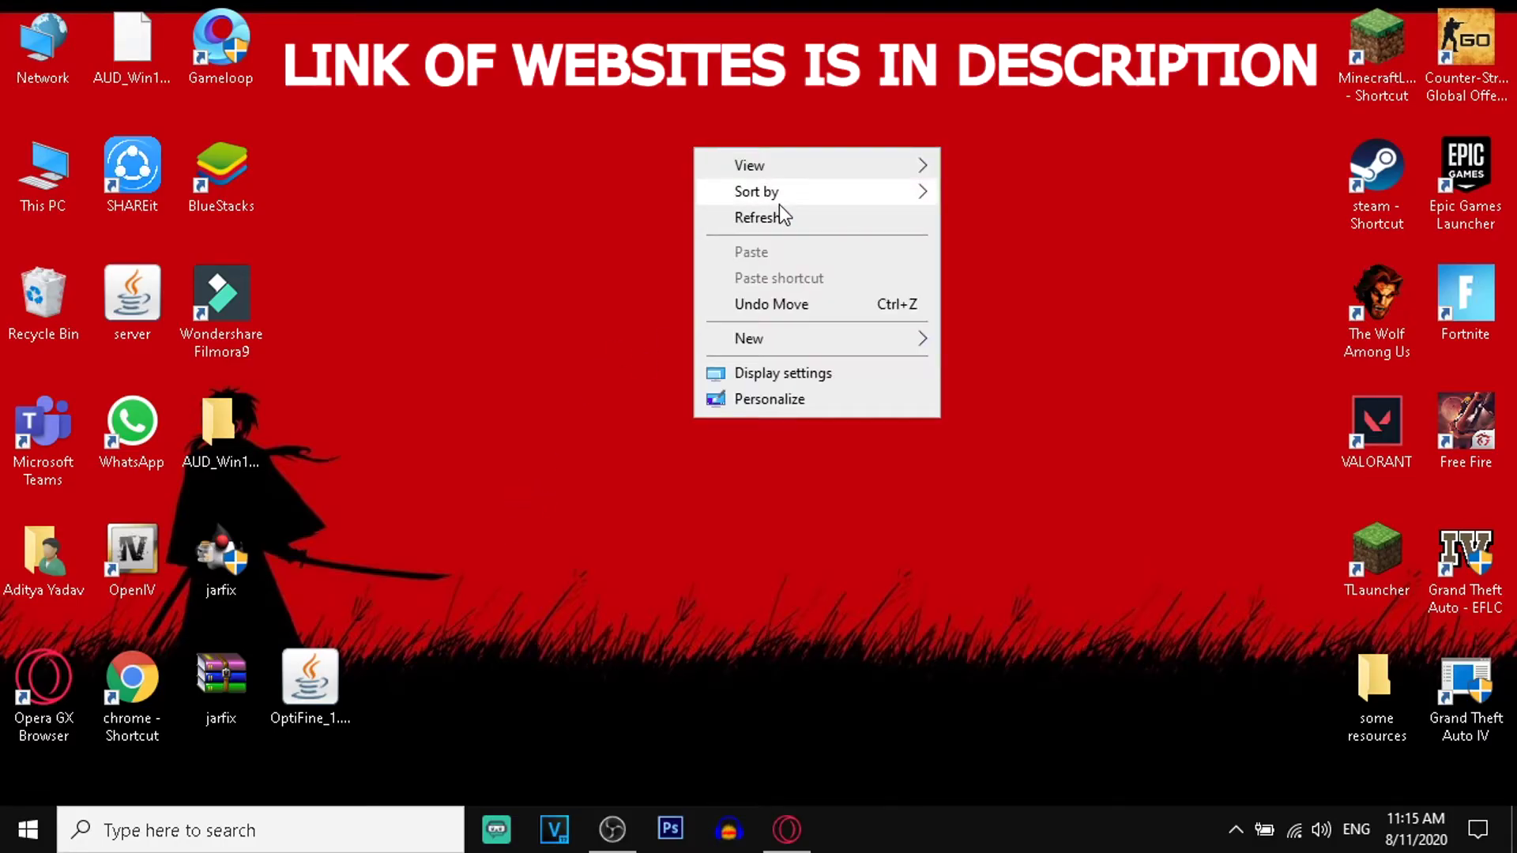
pyautogui.click(782, 221)
pyautogui.moveTo(787, 830)
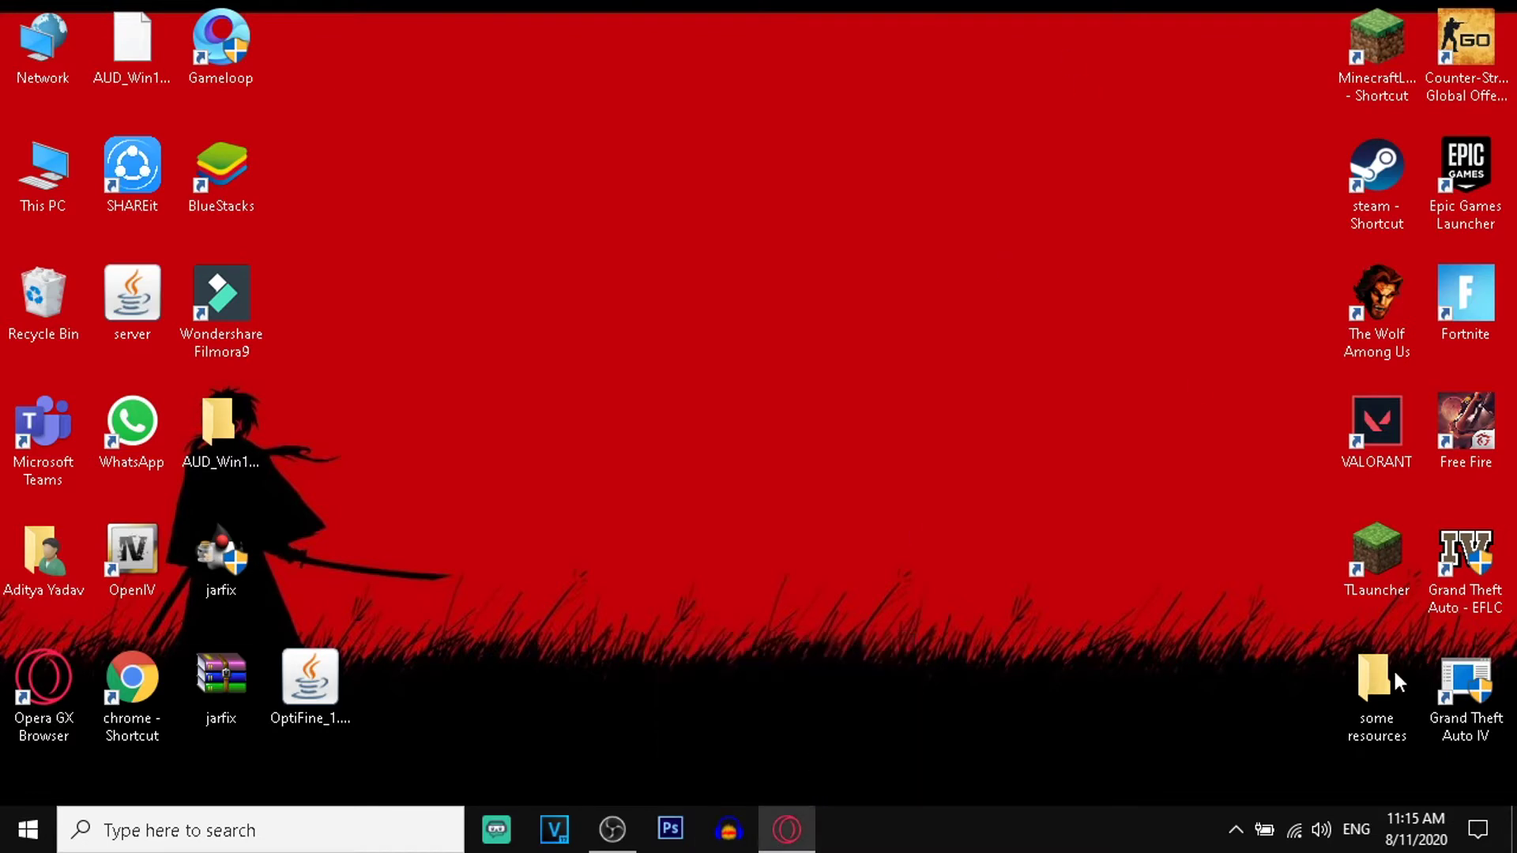
pyautogui.click(787, 830)
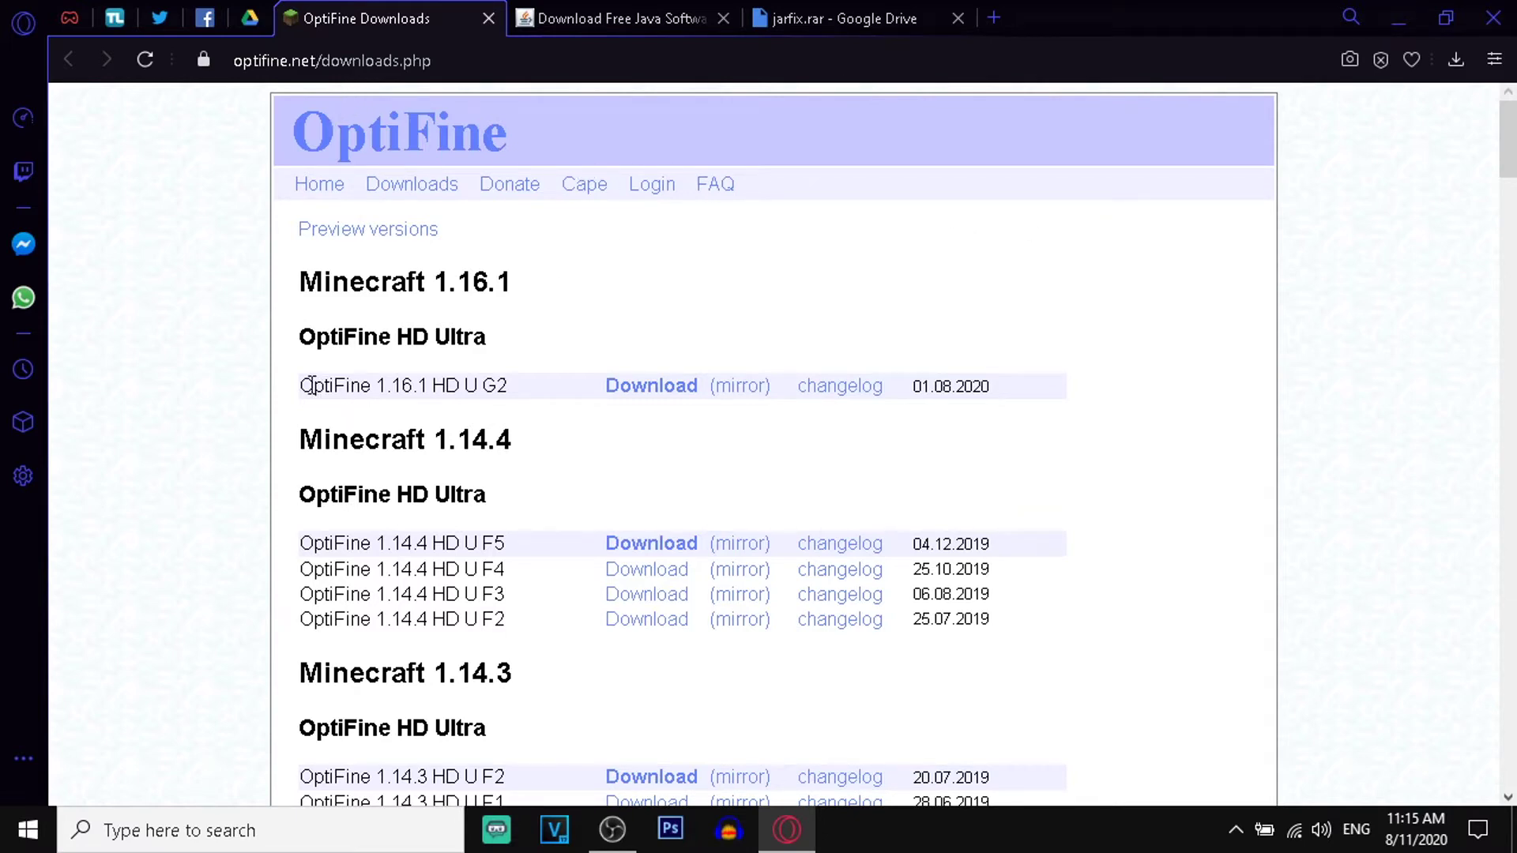
# Open the optifine.net mirror download page for OptiFine 1.16.1 HD U G2
pyautogui.moveTo(304, 386); pyautogui.dragTo(509, 388)
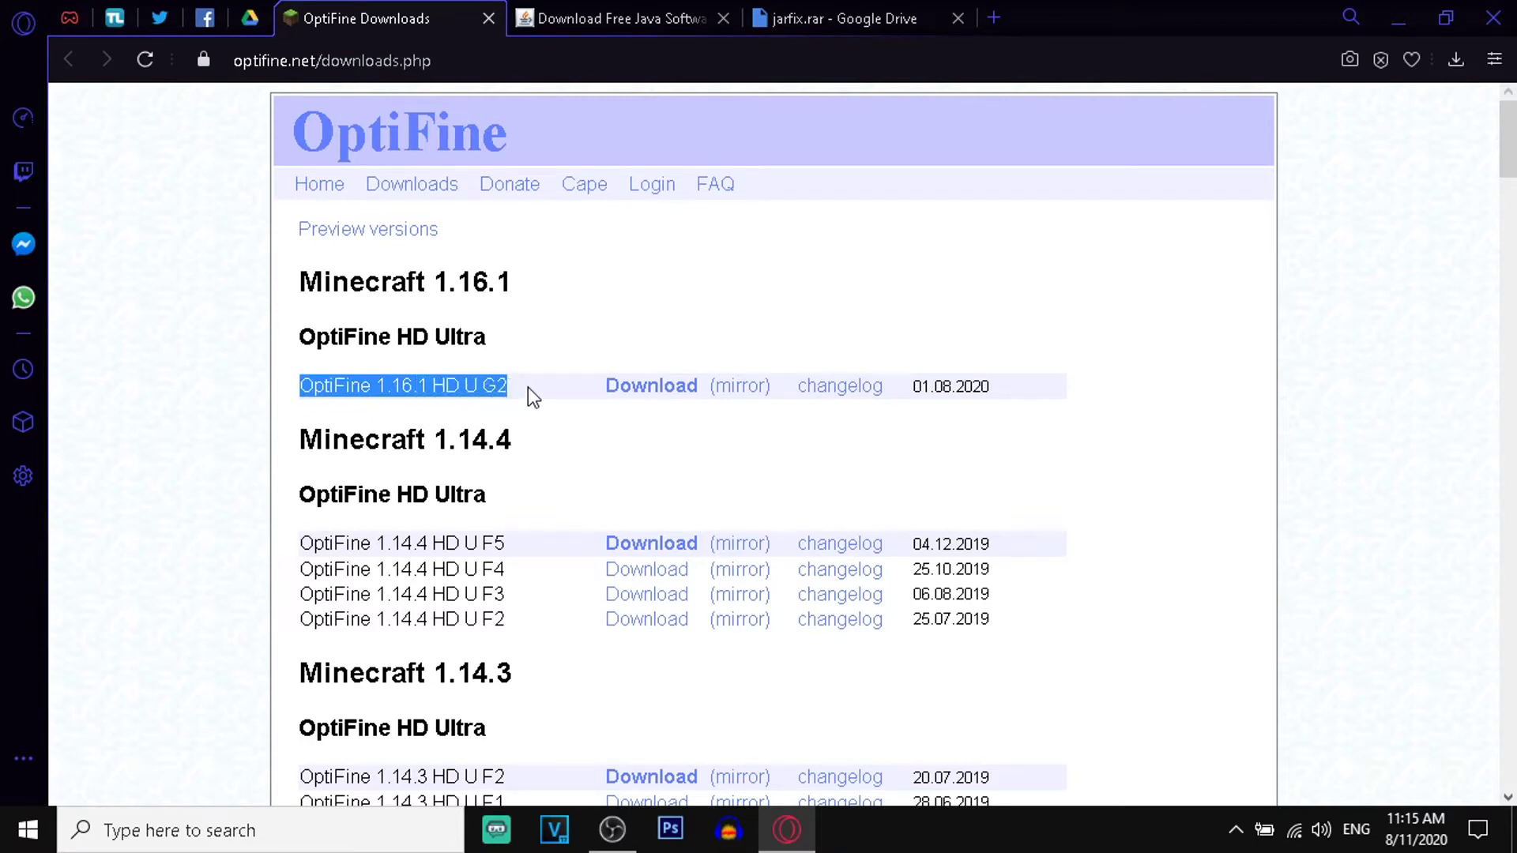
pyautogui.click(443, 237)
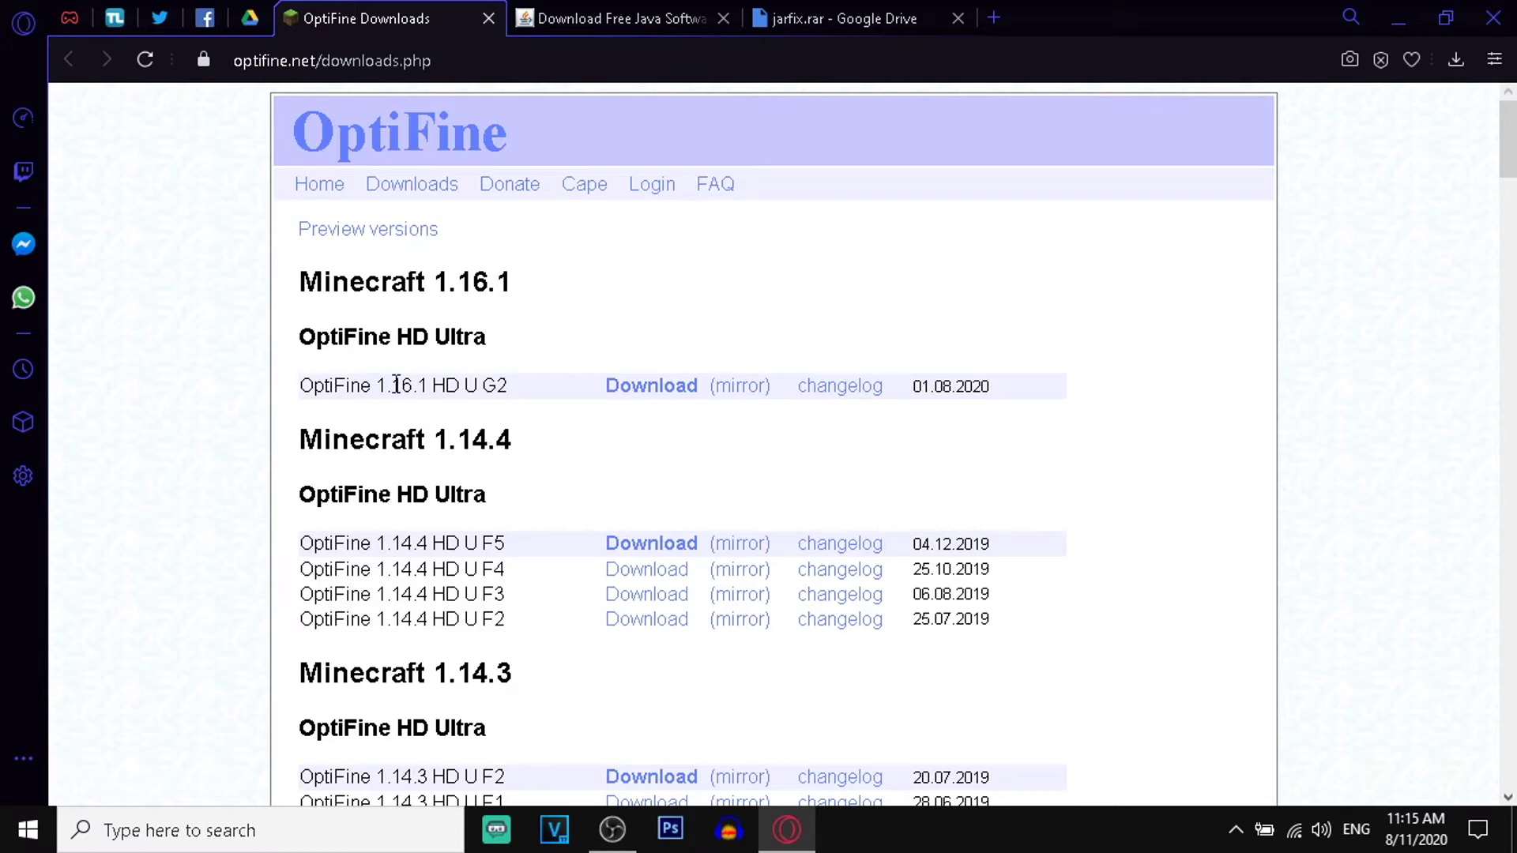
pyautogui.click(402, 232)
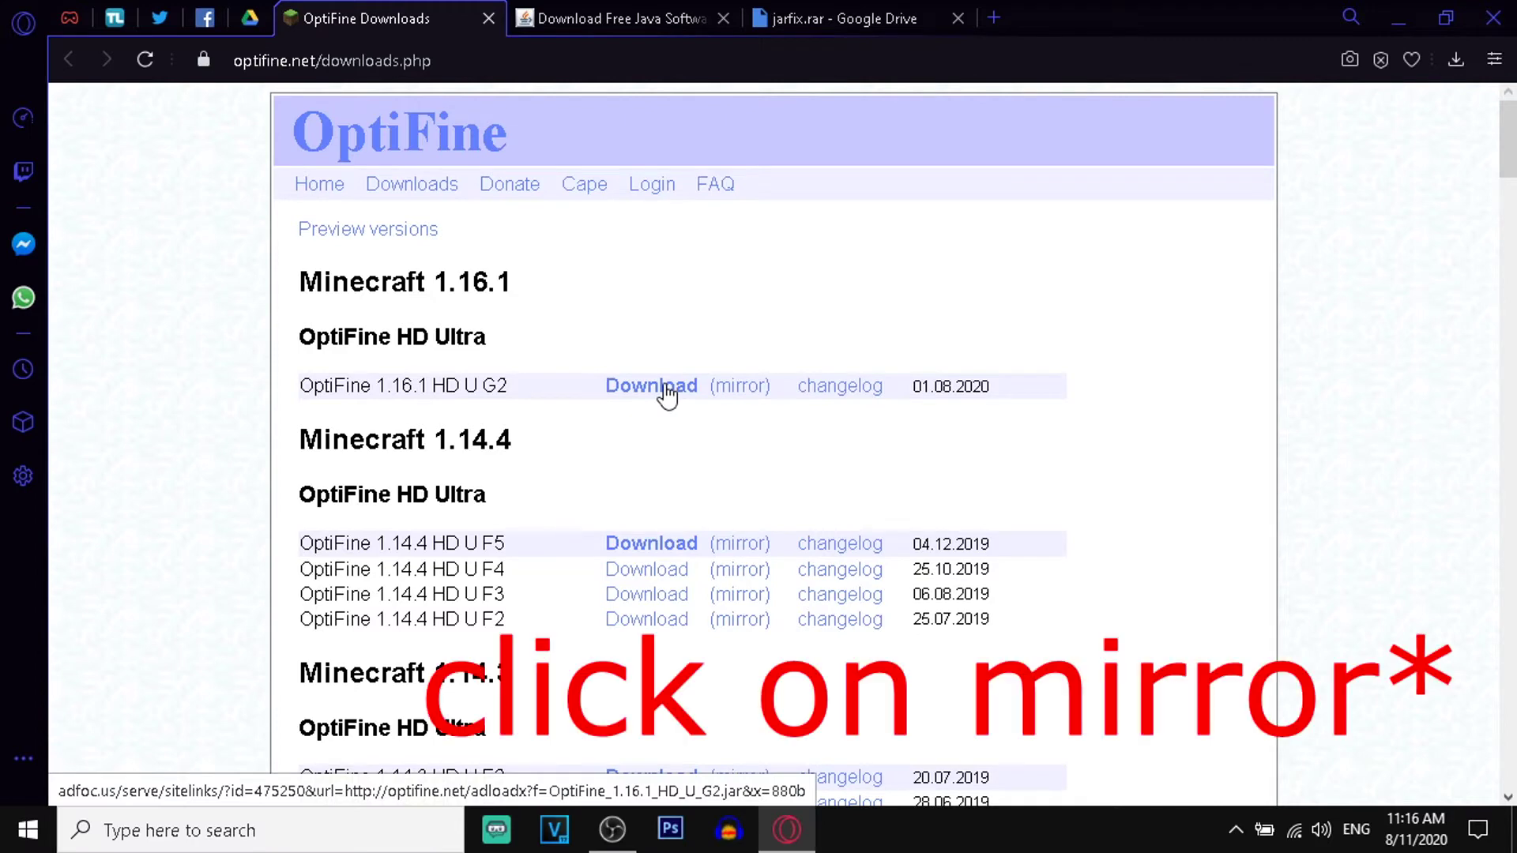
pyautogui.click(739, 387)
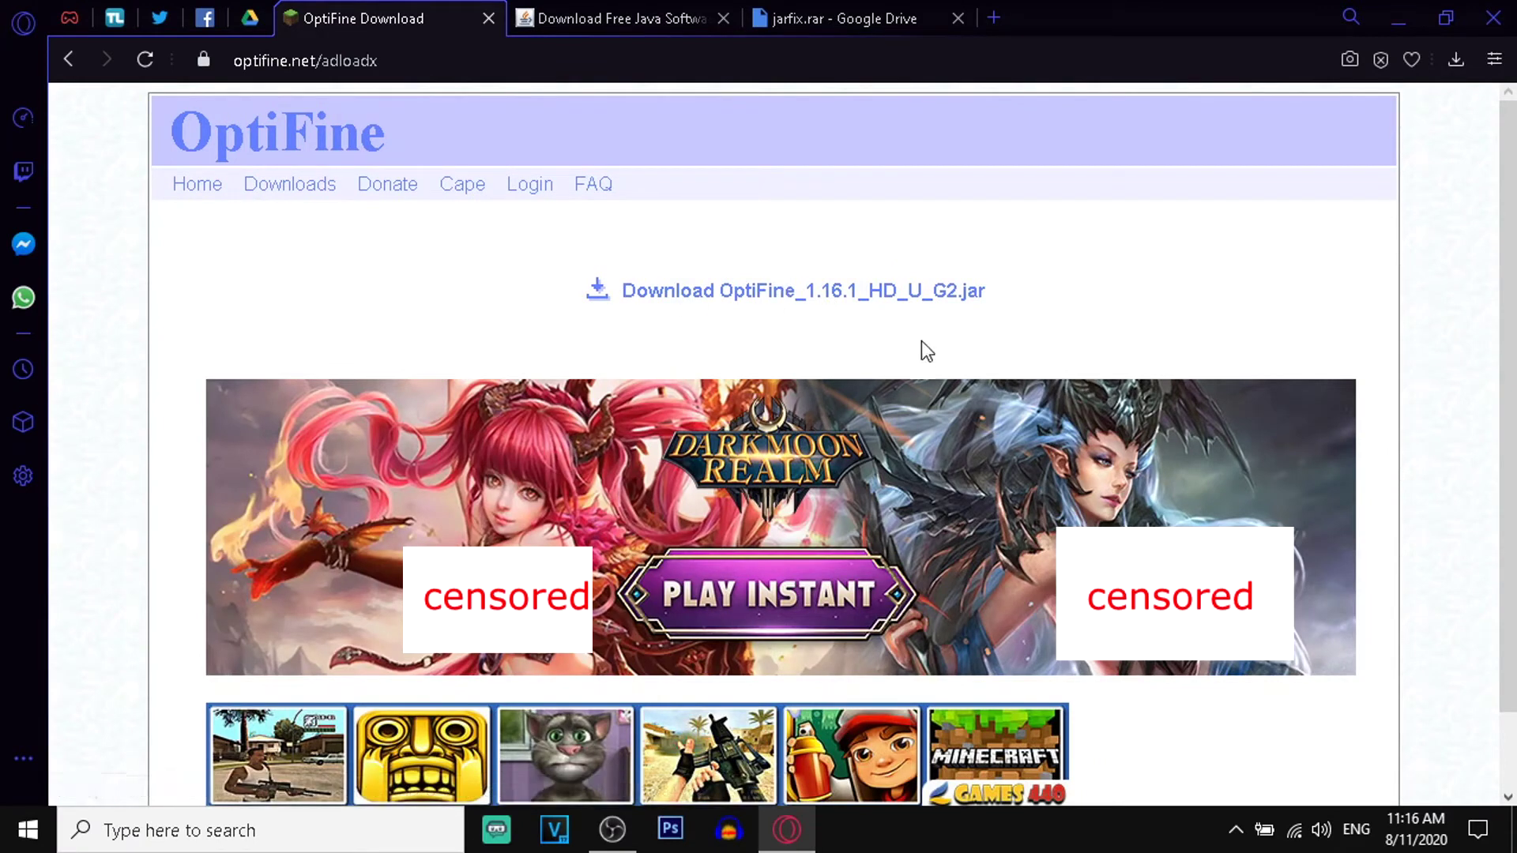
# Cancel saving OptiFine_1.16.1_HD_U_G2.jar because the Desktop already holds it, then minimise Opera GX
pyautogui.click(830, 292)
pyautogui.click(761, 284)
pyautogui.scroll(-3, 138, 312)
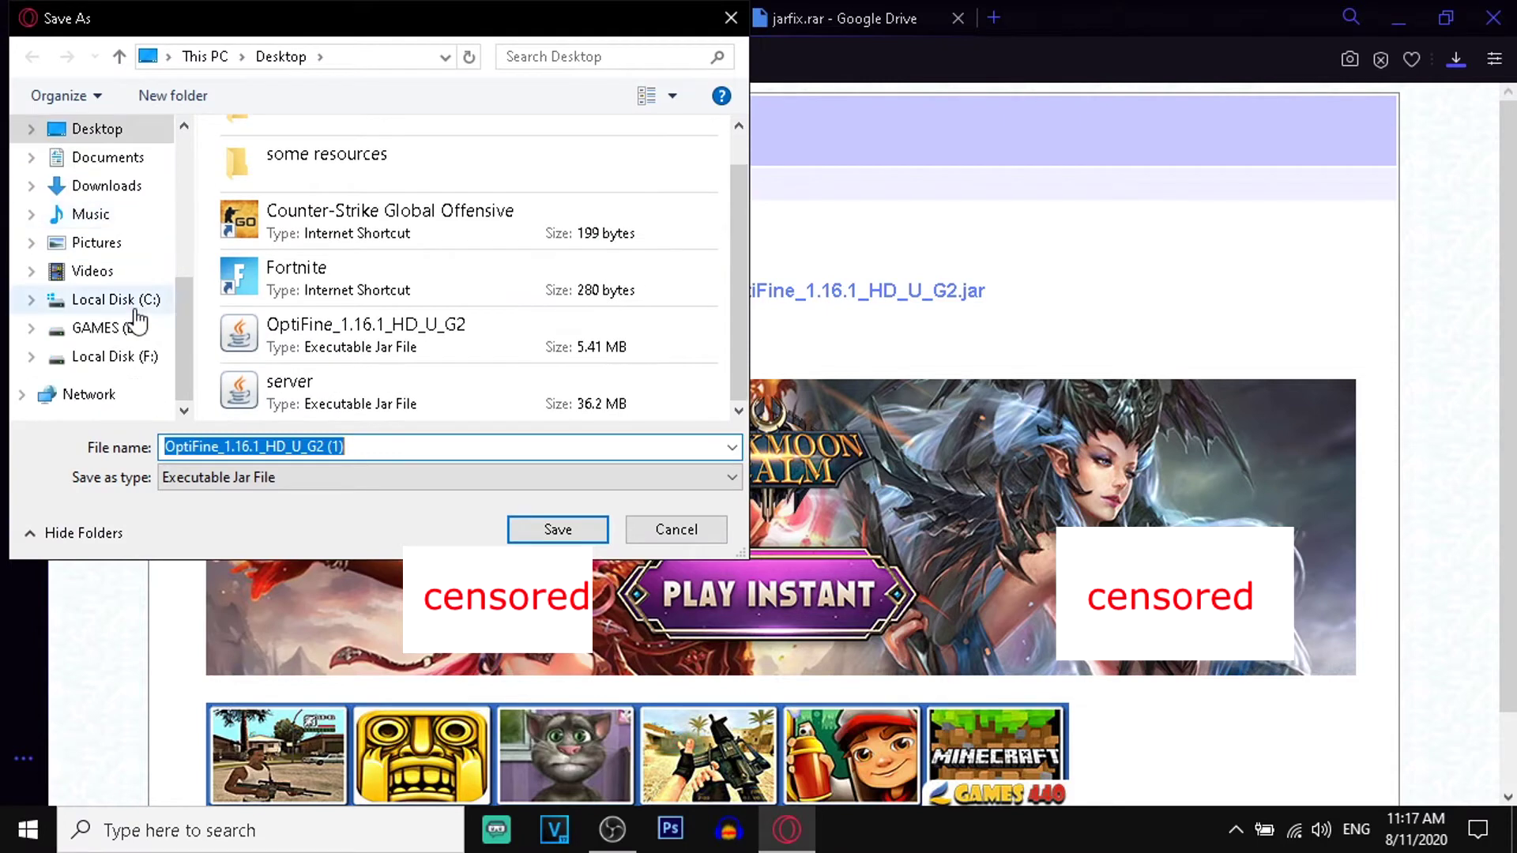
pyautogui.scroll(3, 135, 312)
pyautogui.scroll(1, 496, 198)
pyautogui.scroll(-1, 494, 229)
pyautogui.scroll(1, 391, 347)
pyautogui.scroll(-1, 392, 347)
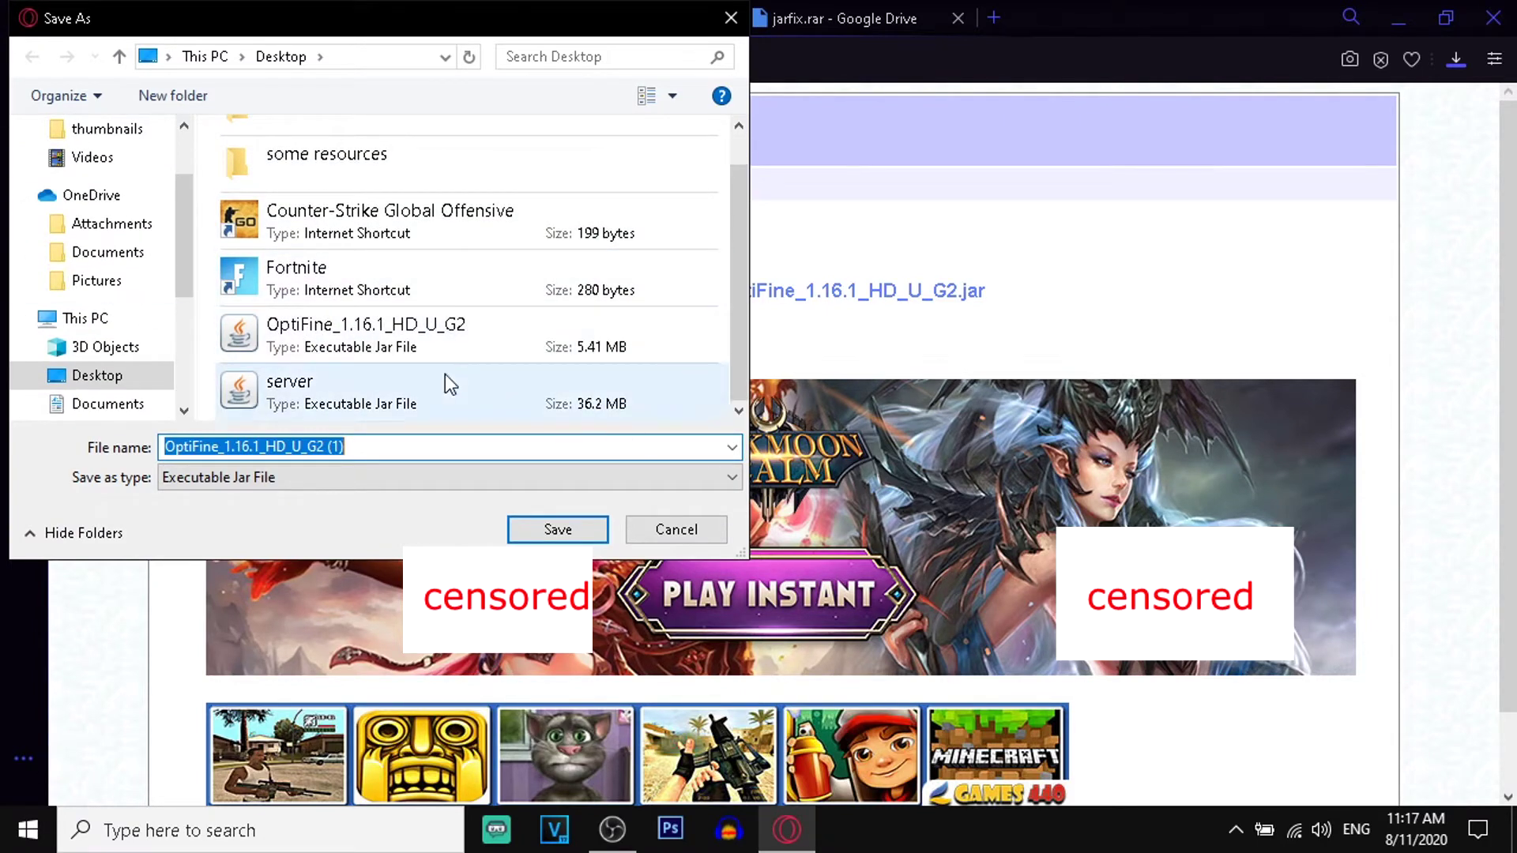
pyautogui.click(685, 531)
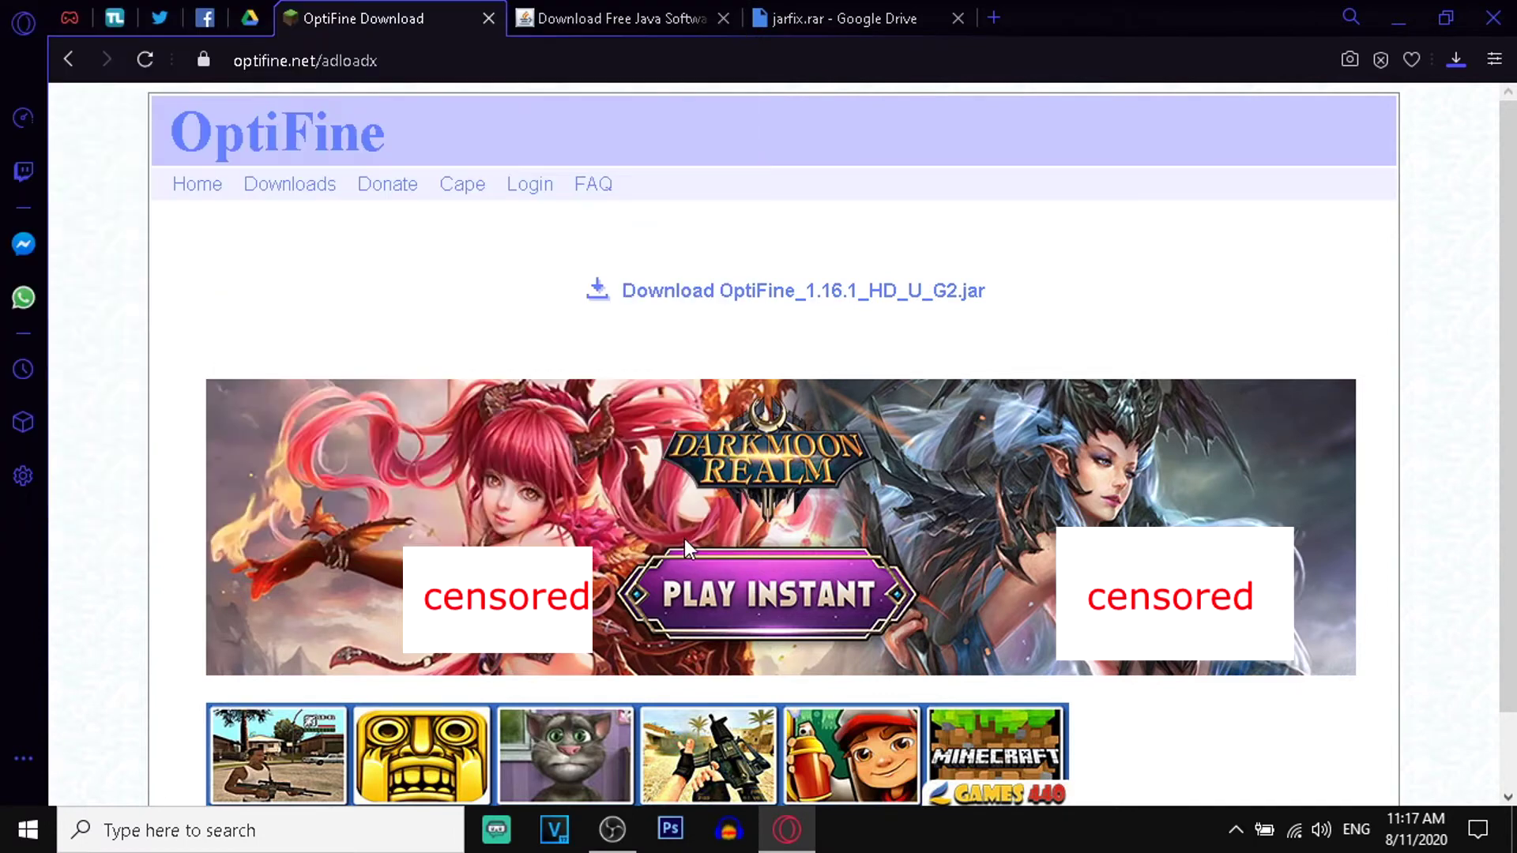
pyautogui.click(1403, 17)
# Move the OptiFine jar to mid-desktop, leaving the jarfix archive in the bottom row
pyautogui.moveTo(341, 694); pyautogui.dragTo(869, 328)
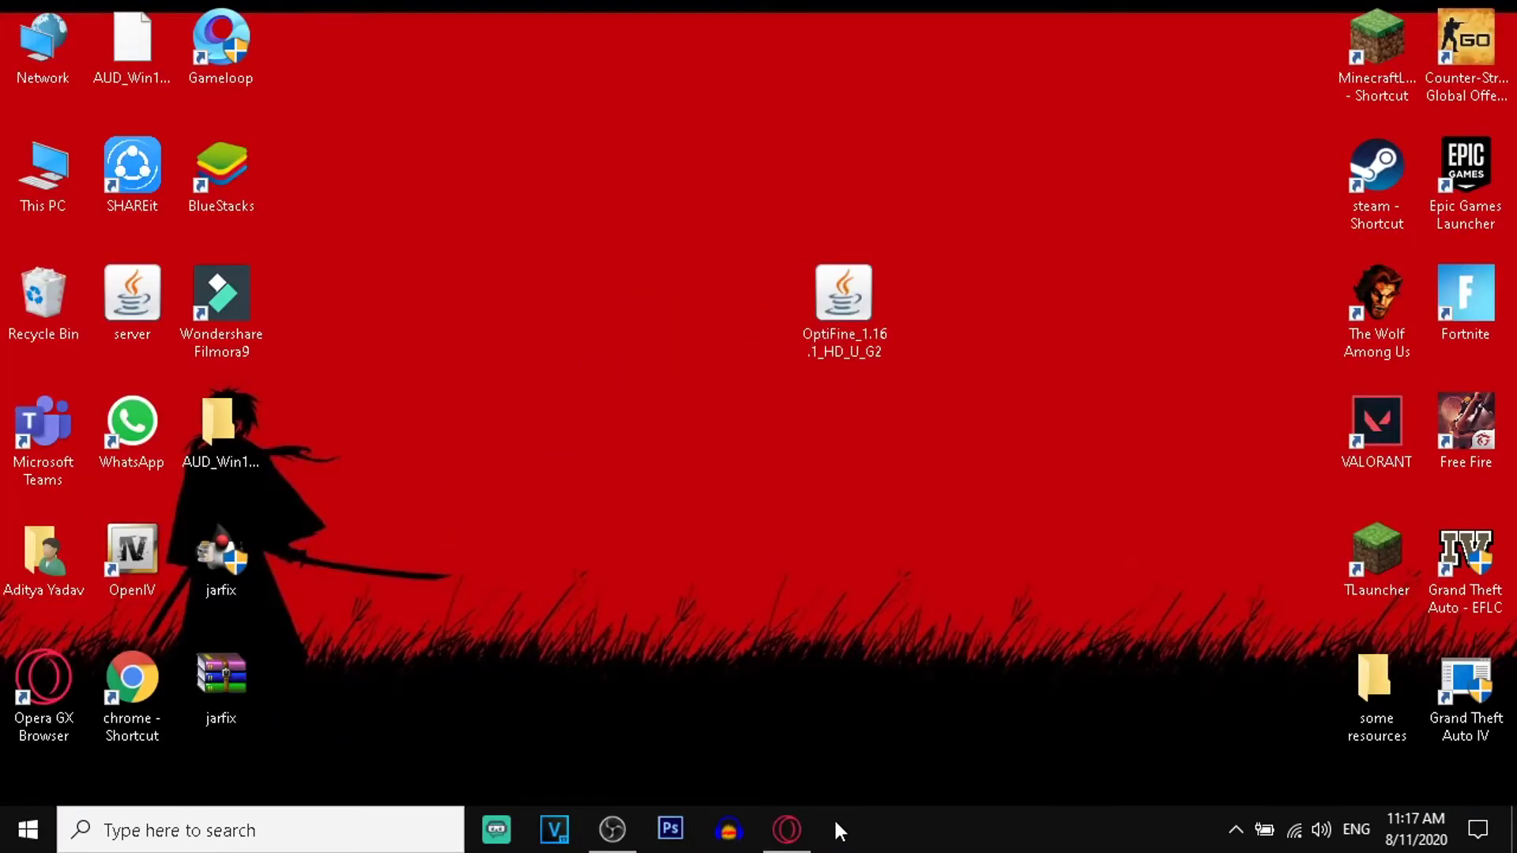
pyautogui.click(750, 629)
pyautogui.moveTo(218, 711); pyautogui.dragTo(419, 640)
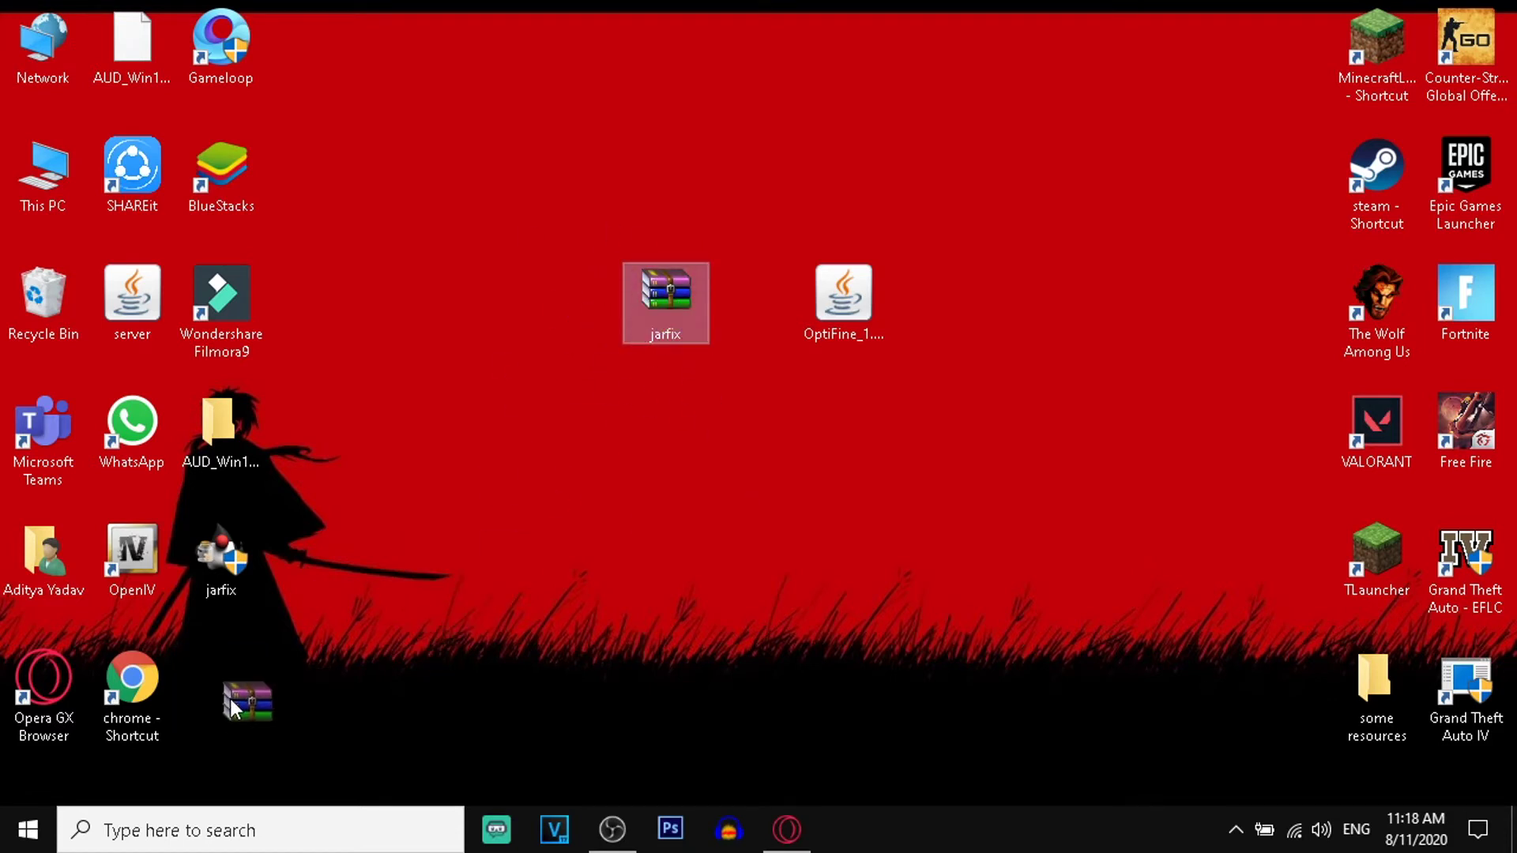
pyautogui.moveTo(229, 699); pyautogui.dragTo(230, 700)
# Refresh the desktop icons twice
pyautogui.rightClick(625, 414)
pyautogui.click(750, 483)
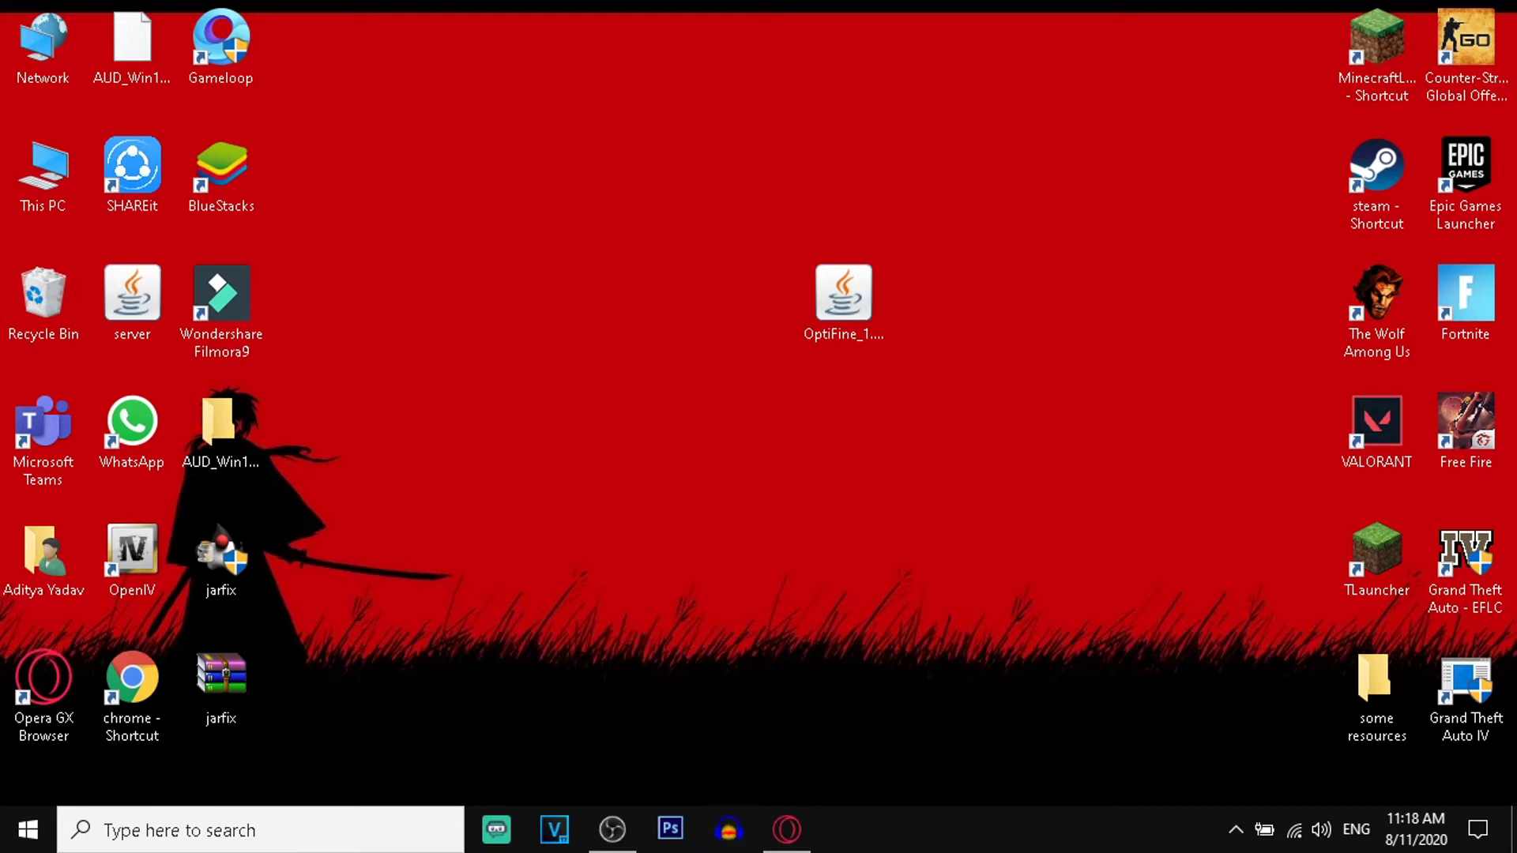
pyautogui.rightClick(1044, 277)
pyautogui.click(1122, 348)
pyautogui.moveTo(786, 830)
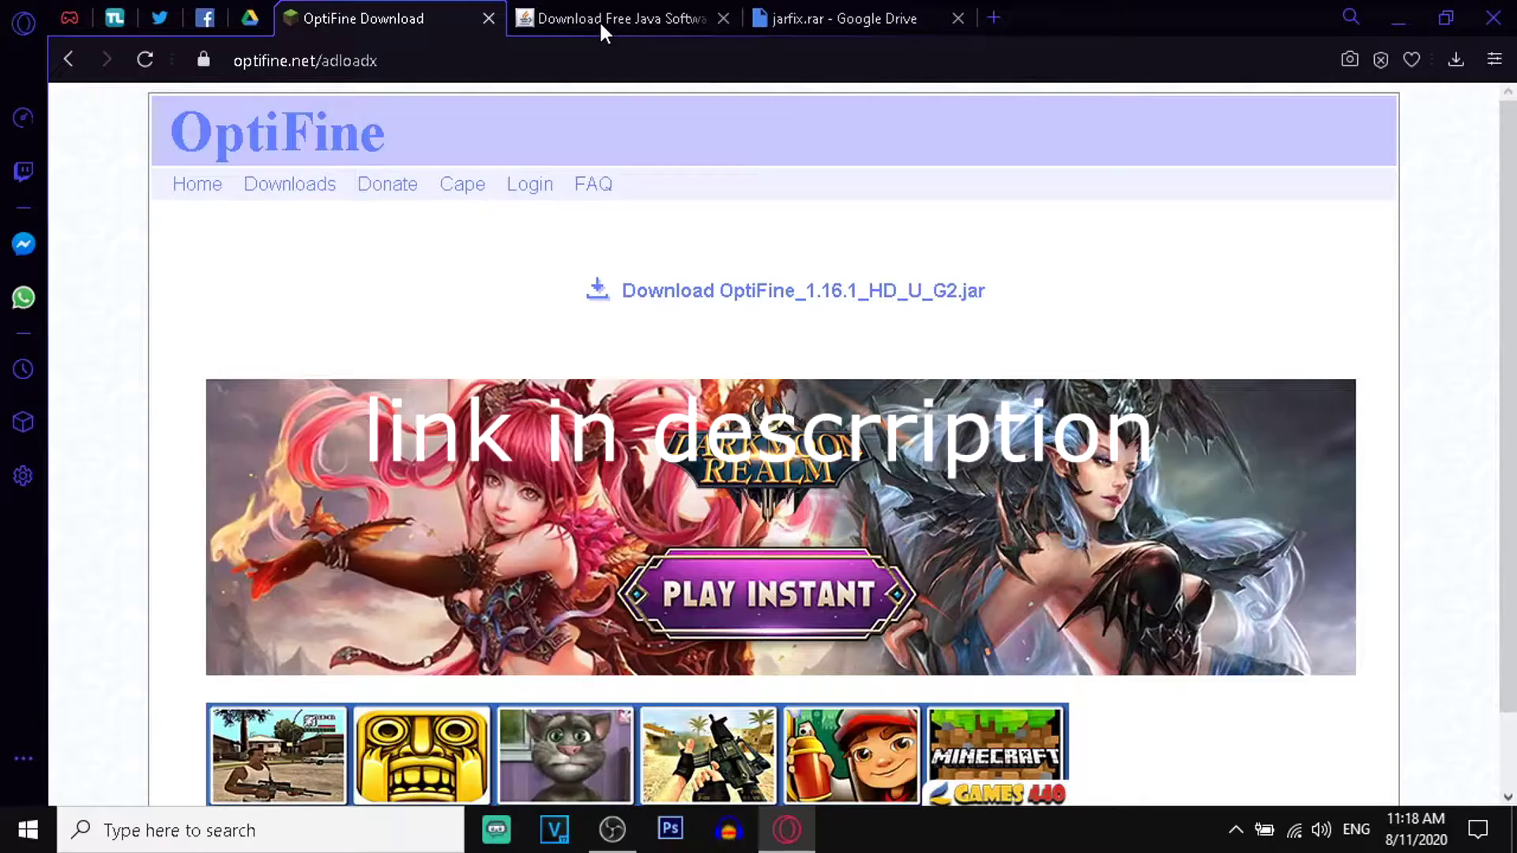
# View the java.com download page for Java Version 8 Update 261, then minimise Opera GX
pyautogui.click(599, 21)
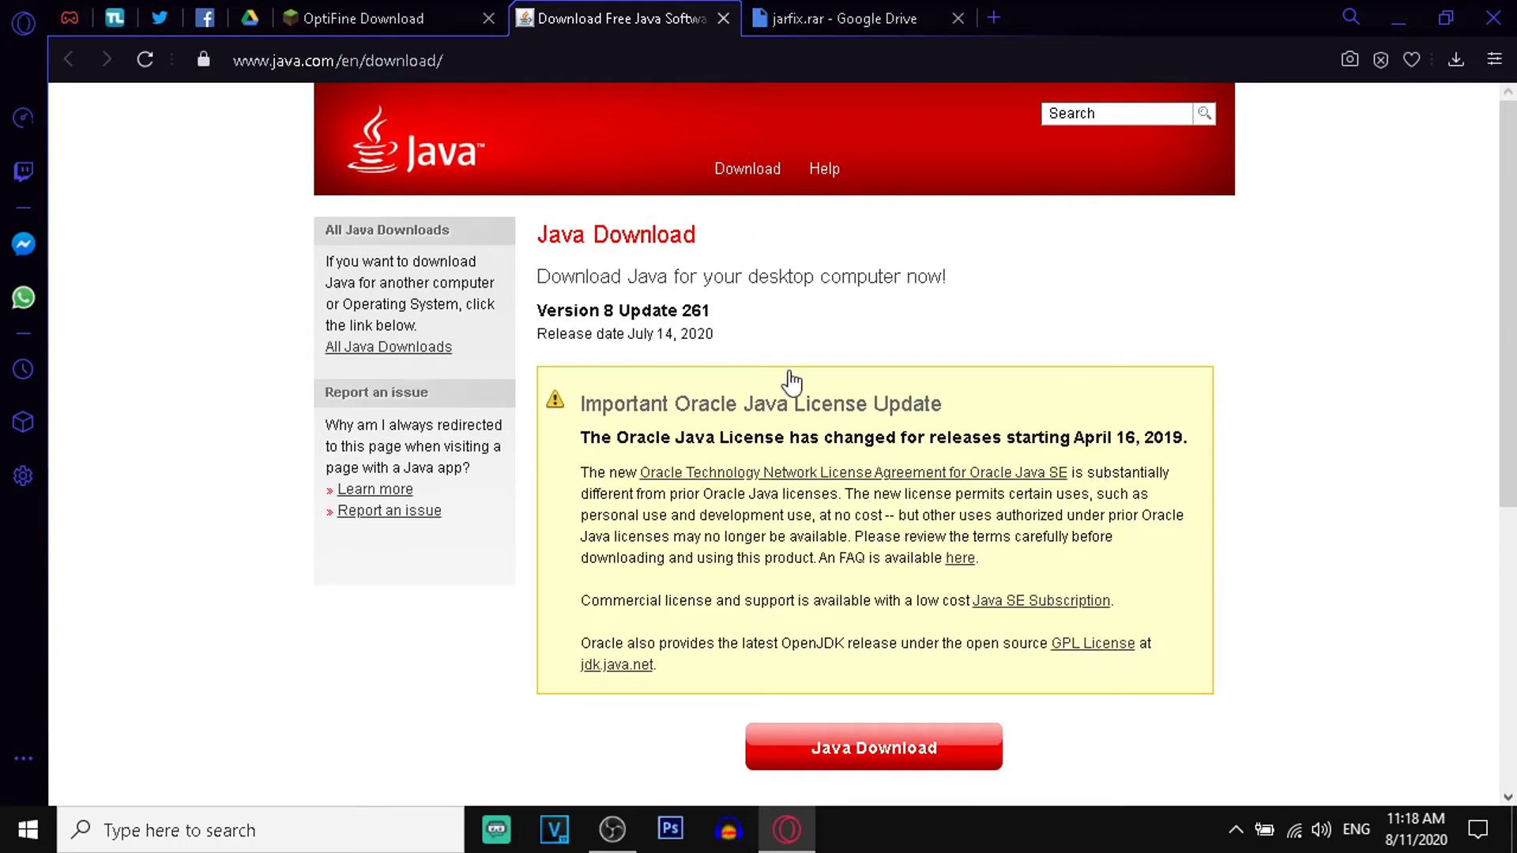
pyautogui.scroll(-6, 1391, 308)
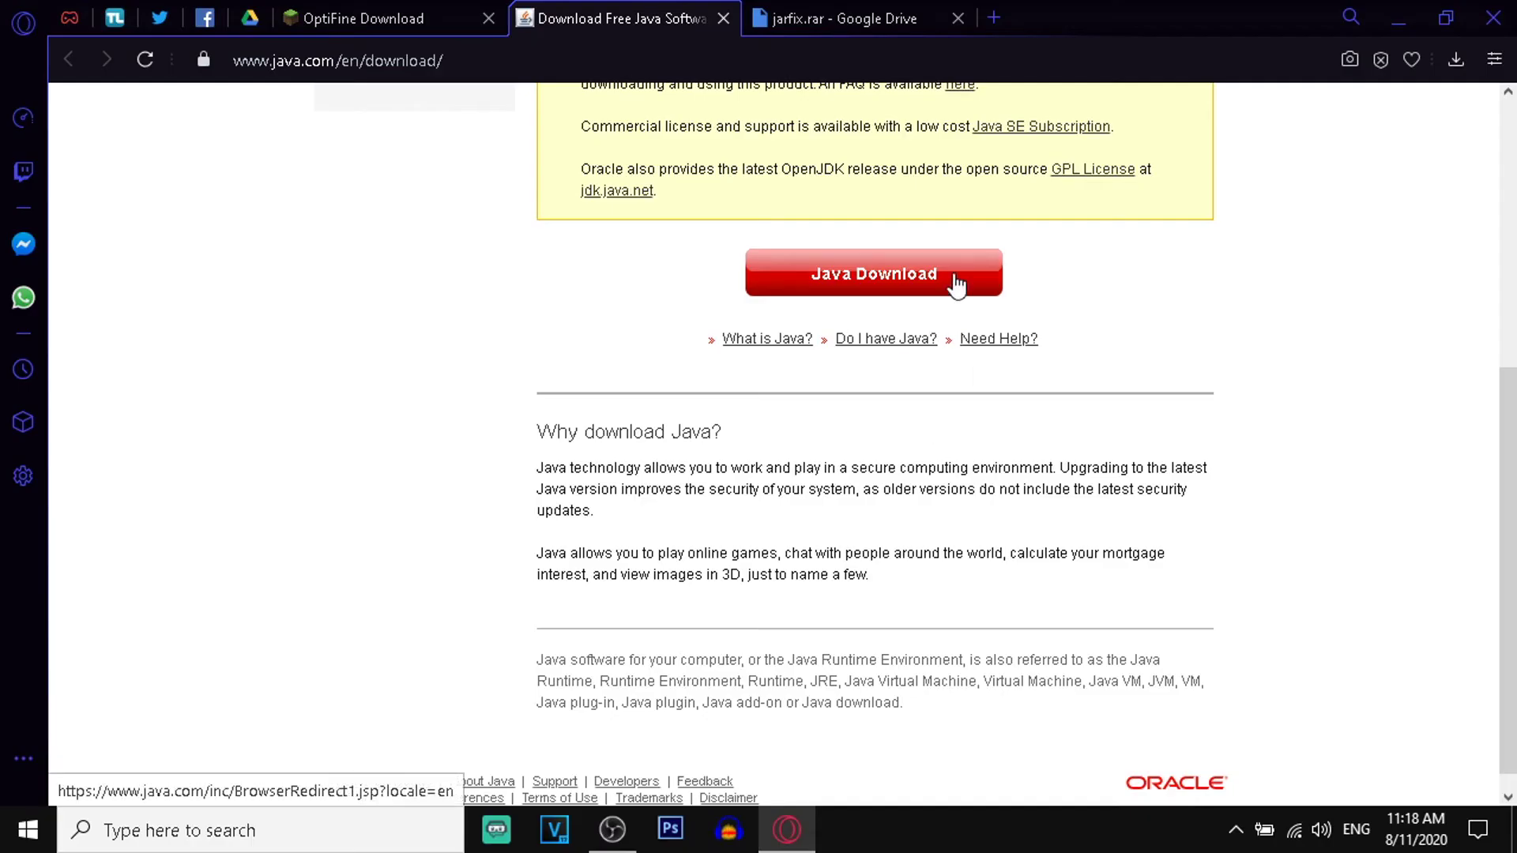
pyautogui.click(1400, 21)
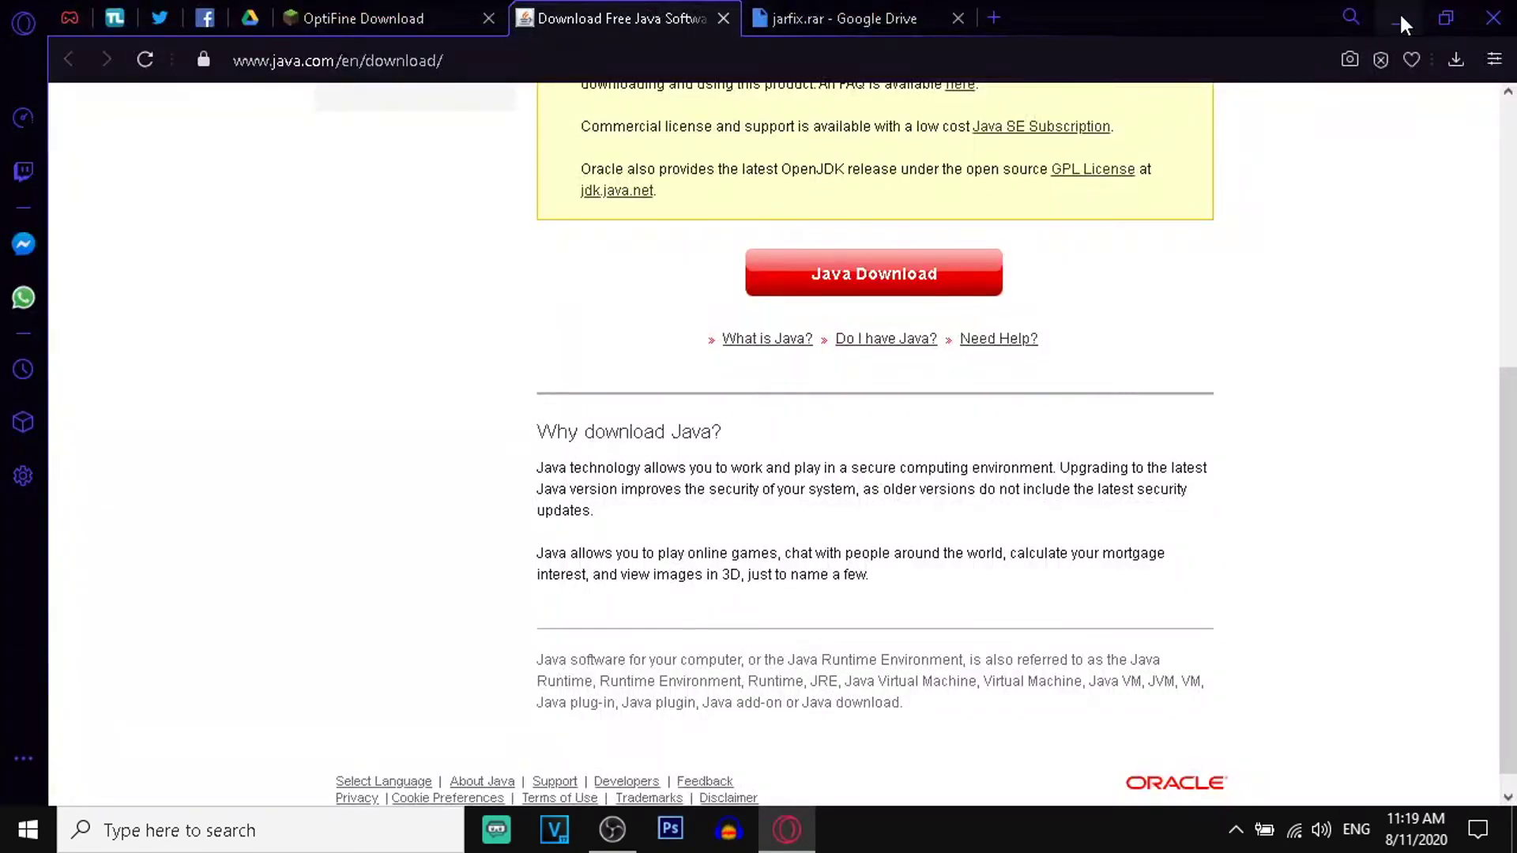
pyautogui.click(1400, 11)
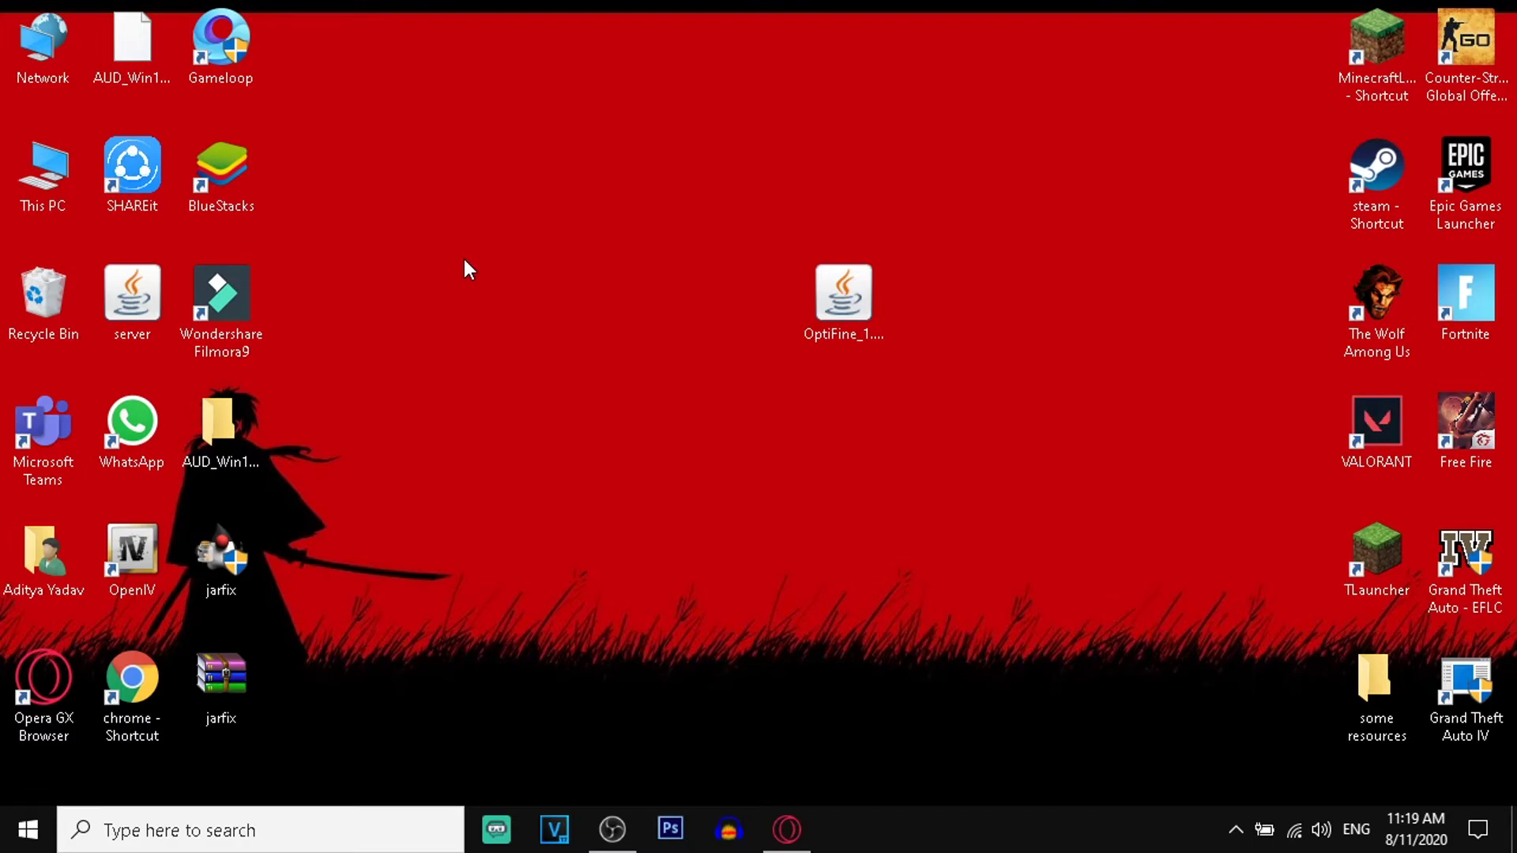
pyautogui.click(44, 176)
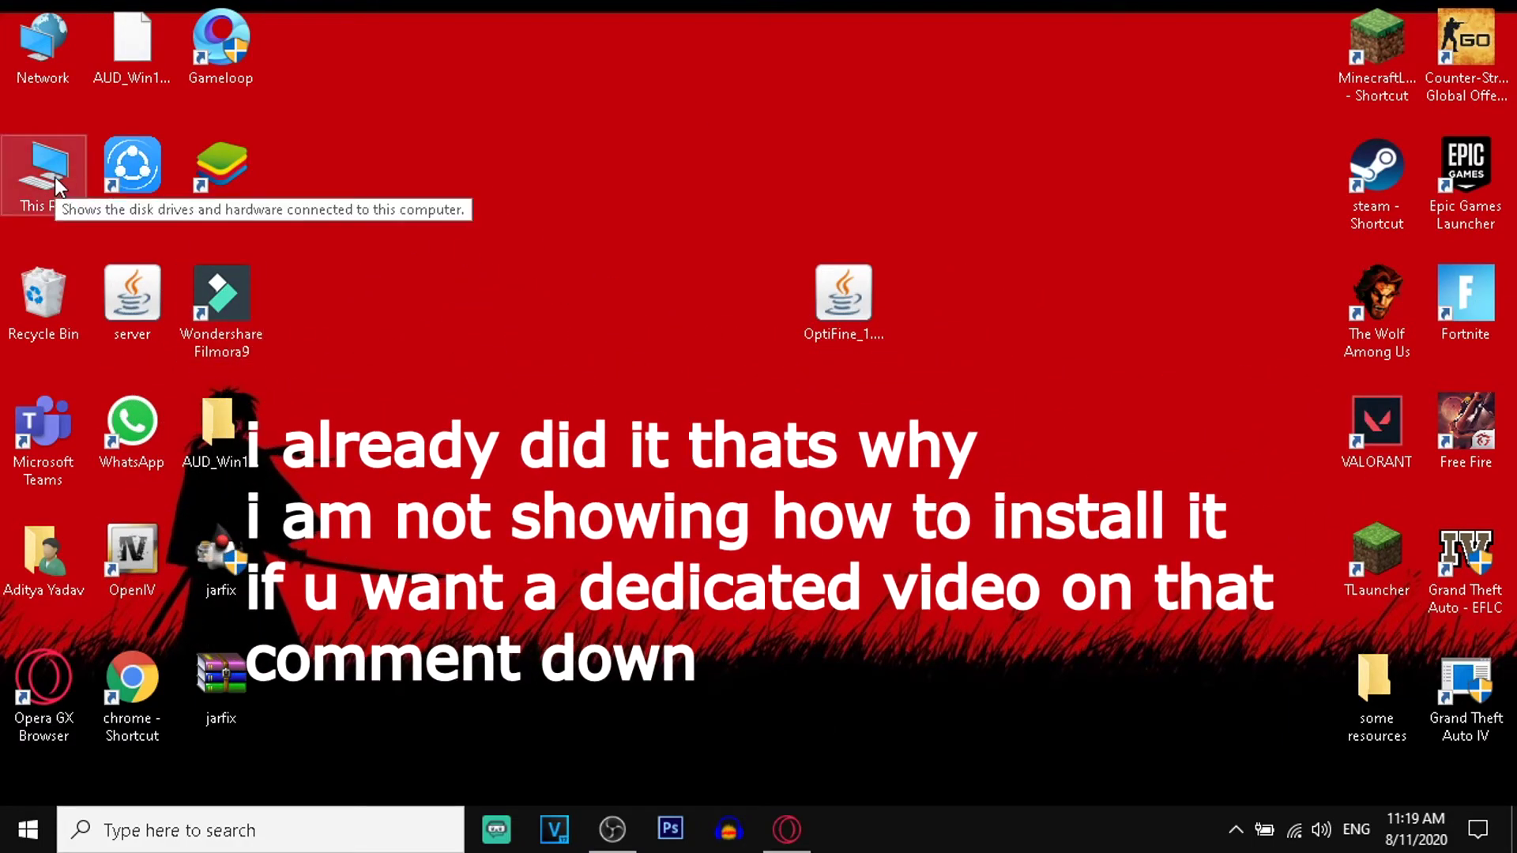
pyautogui.click(44, 300)
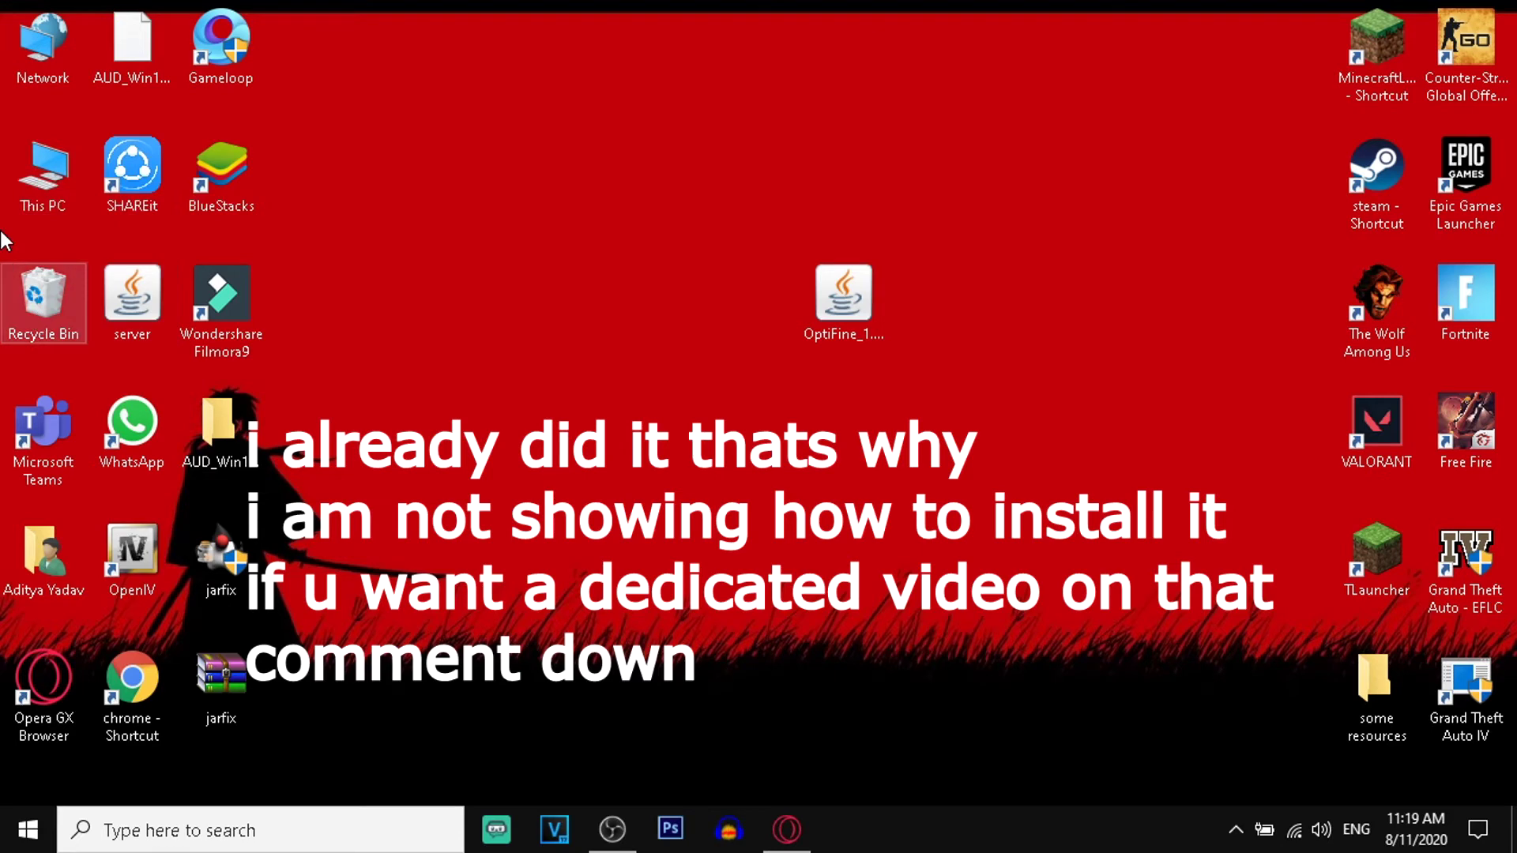
pyautogui.moveTo(782, 828)
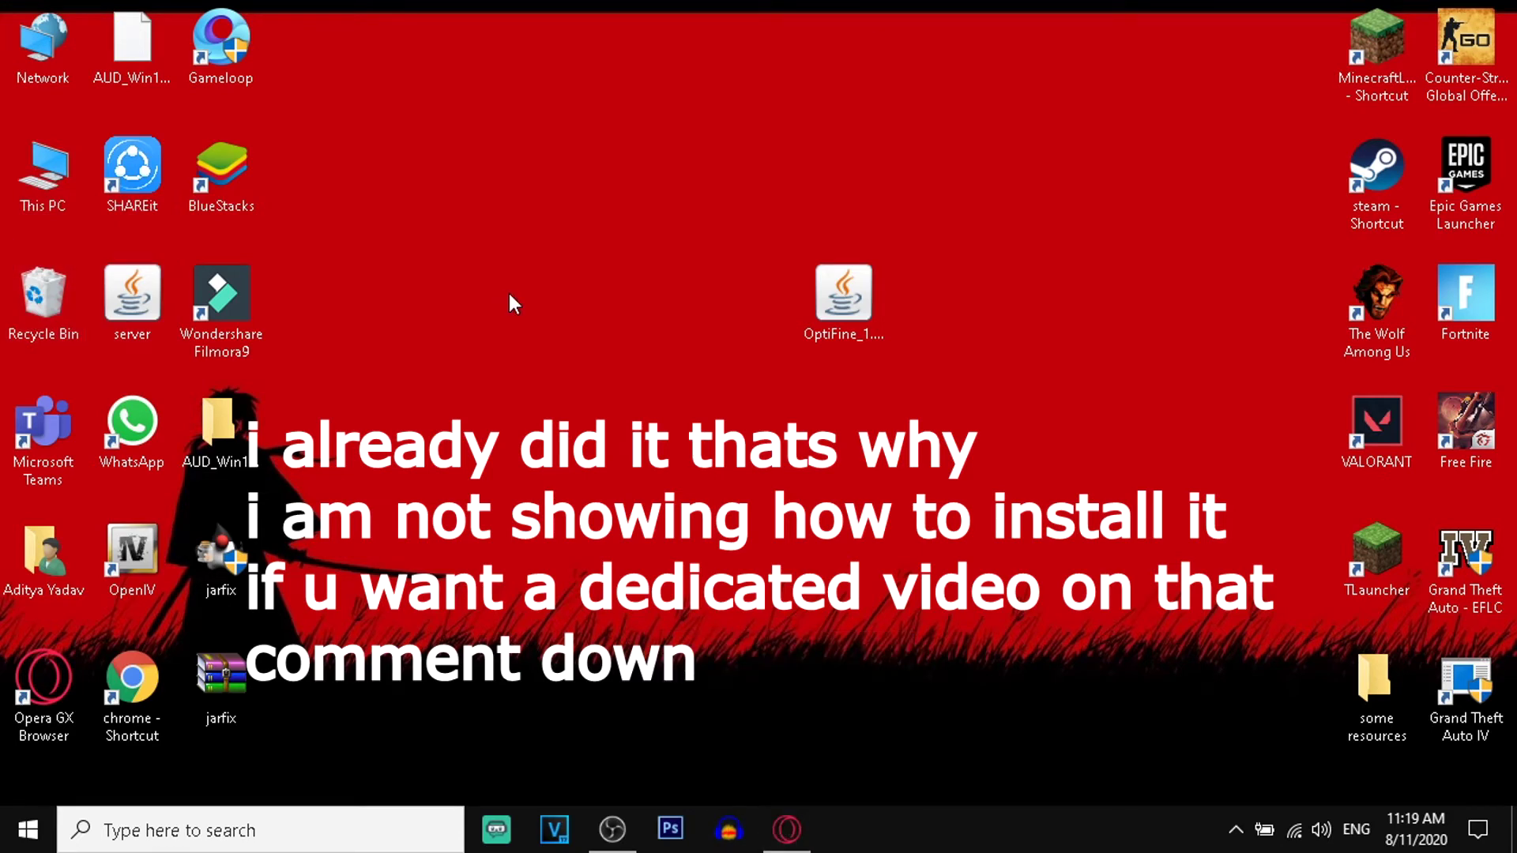
pyautogui.click(861, 750)
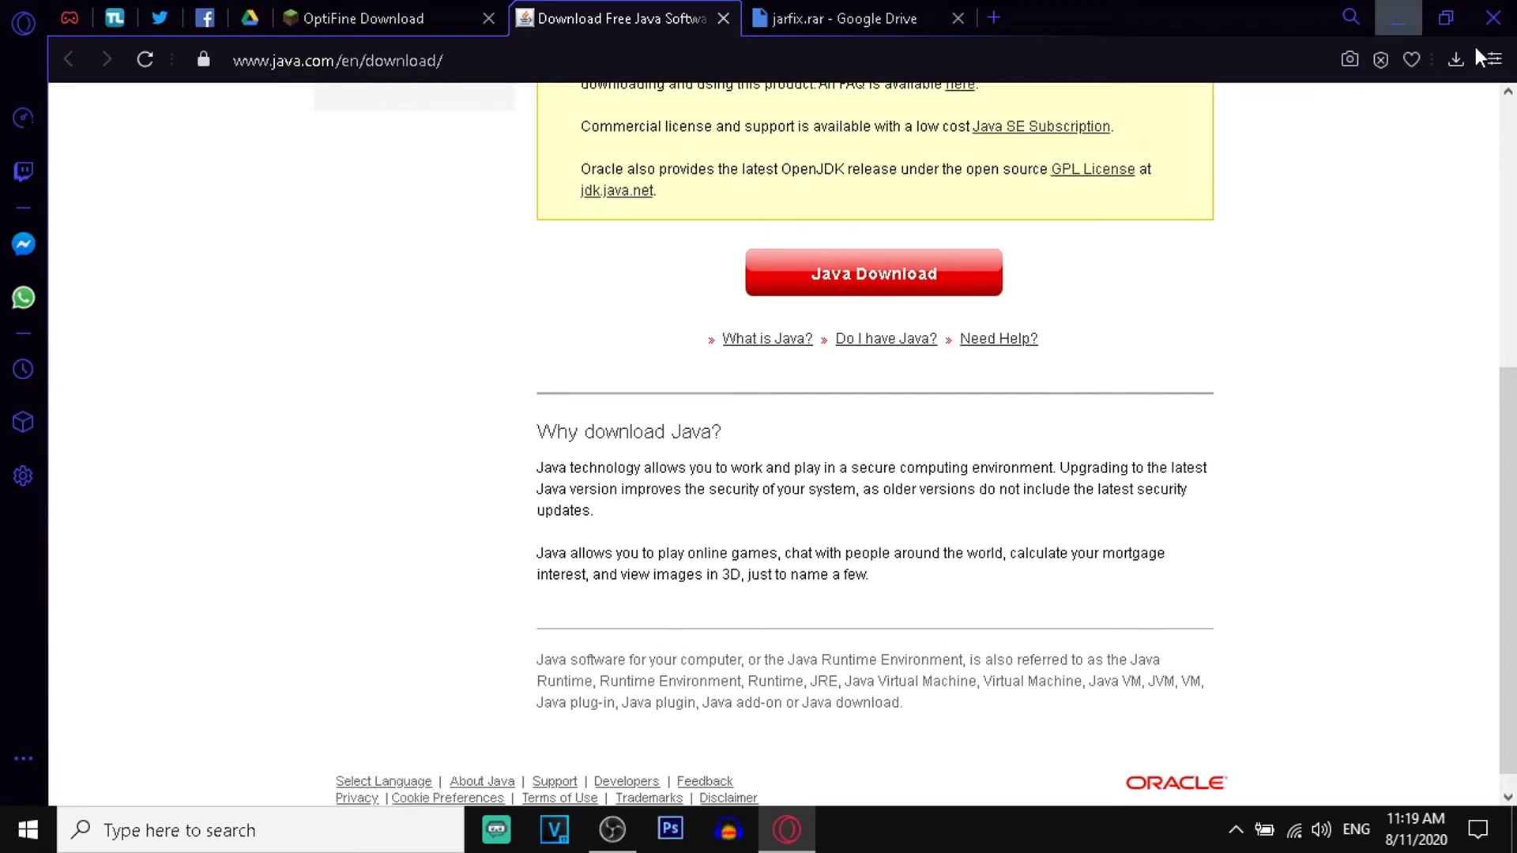
pyautogui.click(1415, 8)
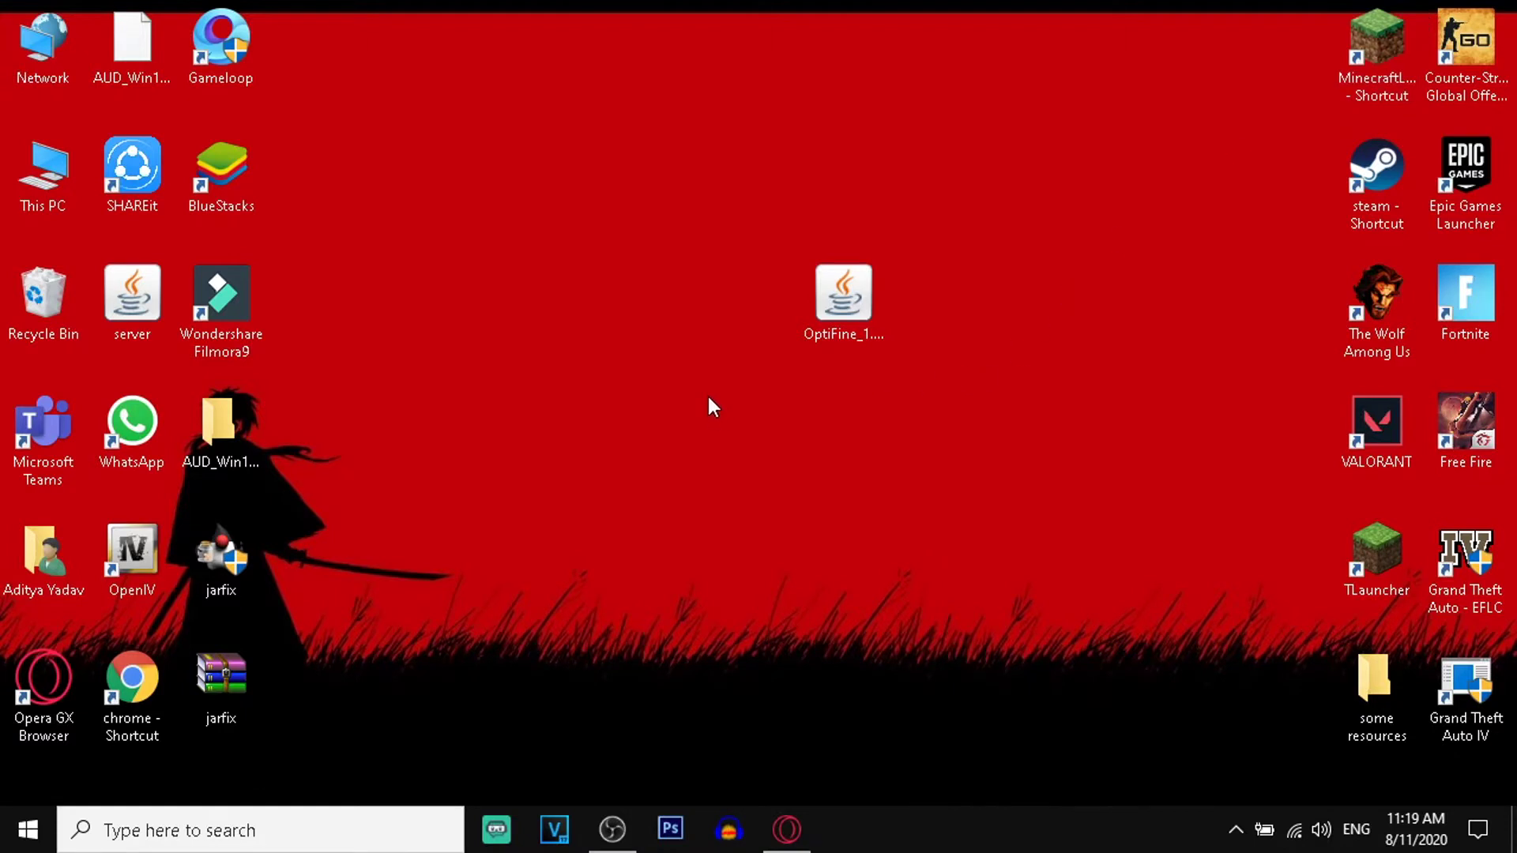